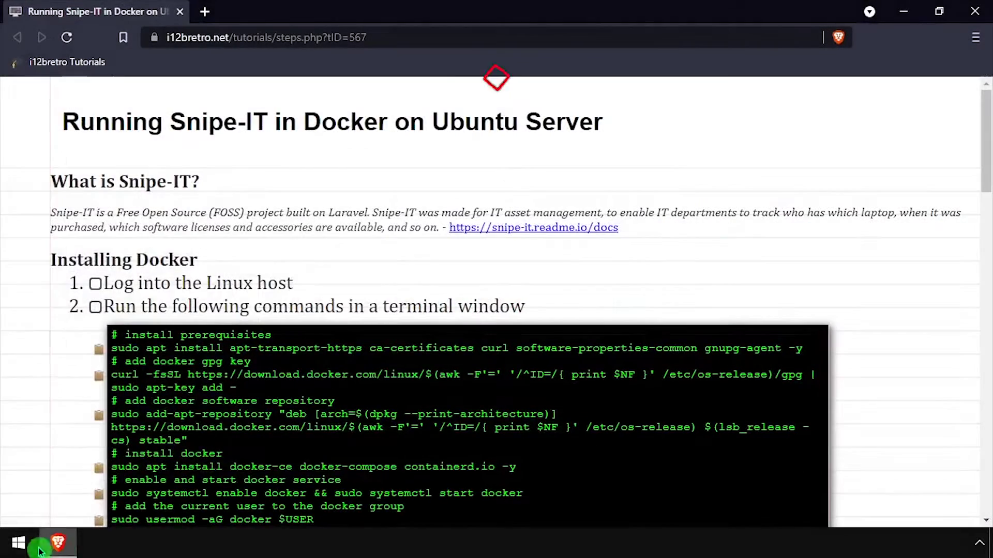
Open Windows Start search and enter wt to find Windows Terminal.
{"action": "left_click", "coordinate": [11, 547]}
{"action": "type", "text": "wt"}
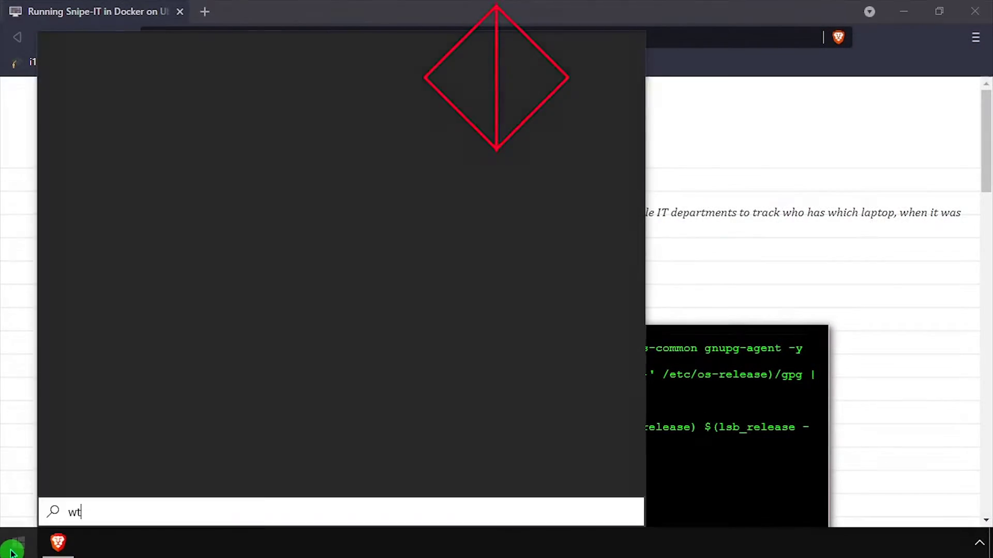
{"action": "key", "text": "Return"}
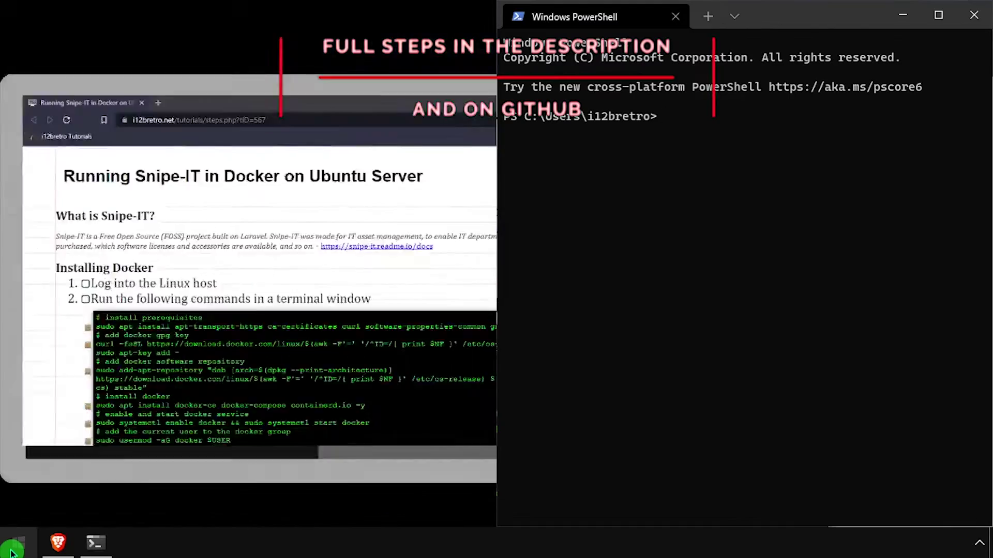
{"action": "type", "text": "ssh i1"}
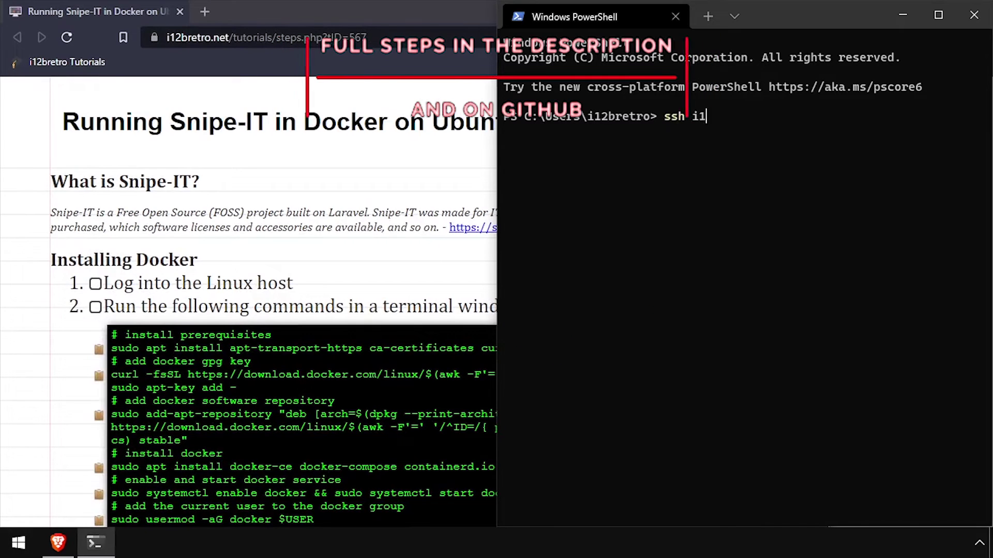
{"action": "type", "text": "2bretro@192.168.0.96"}
{"action": "key", "text": "Return"}
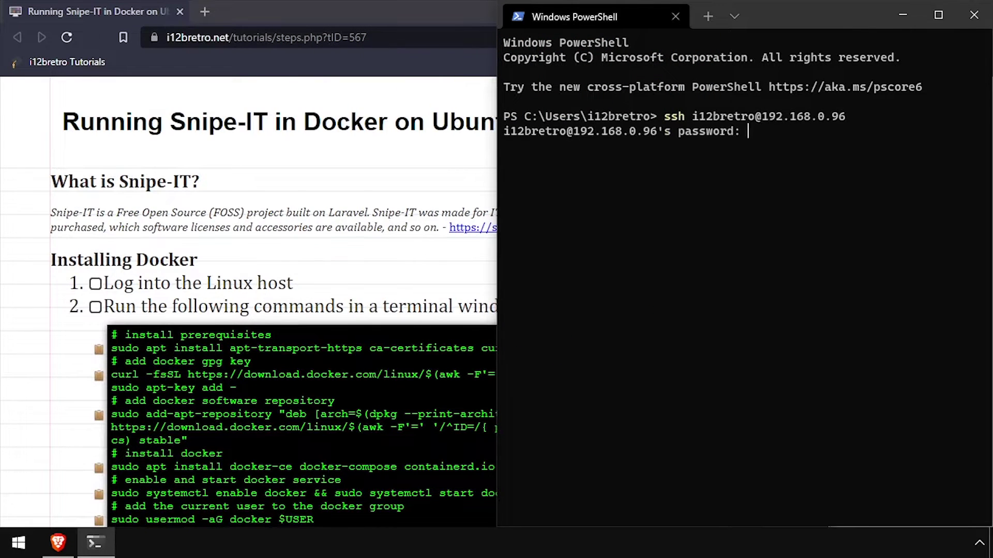
{"action": "key", "text": "Return"}
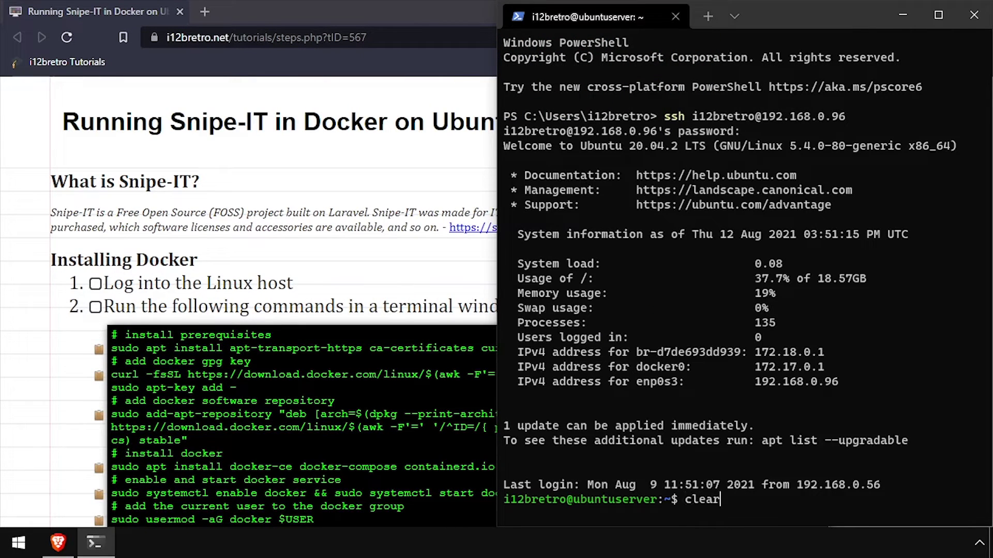
{"action": "key", "text": "Return"}
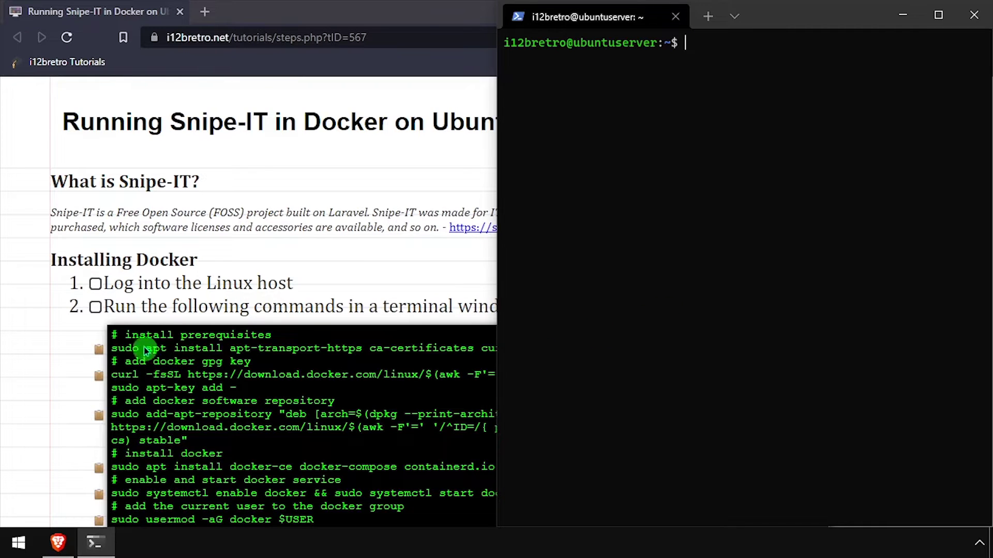
Install the apt prerequisites, then add Docker's GPG key and apt repository.
{"action": "left_click", "coordinate": [103, 350]}
{"action": "key", "text": "alt+Tab"}
{"action": "type", "text": "sudo apt install apt-transport-https ca-certificates curl software-properties-common gnupg-agent -y"}
{"action": "key", "text": "Return"}
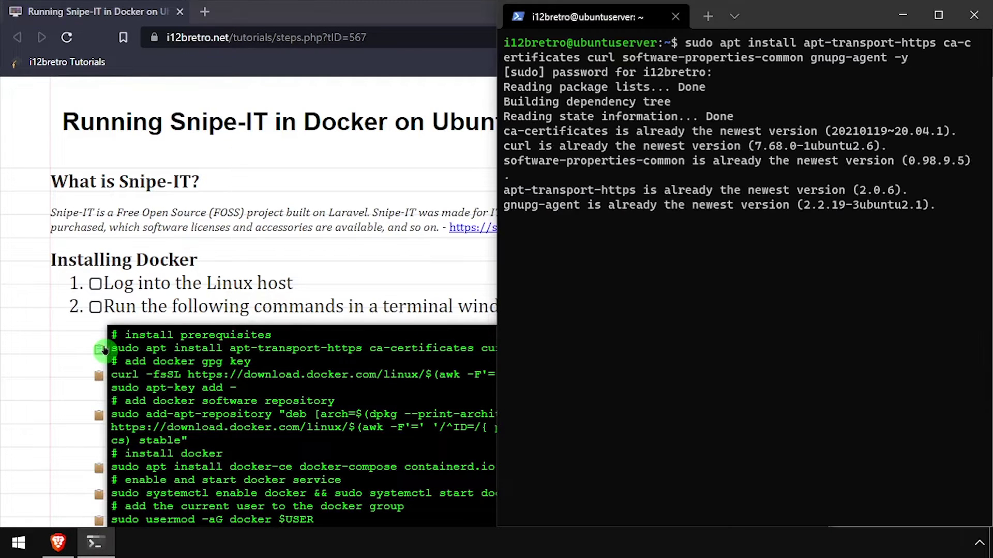
{"action": "left_click", "coordinate": [100, 376]}
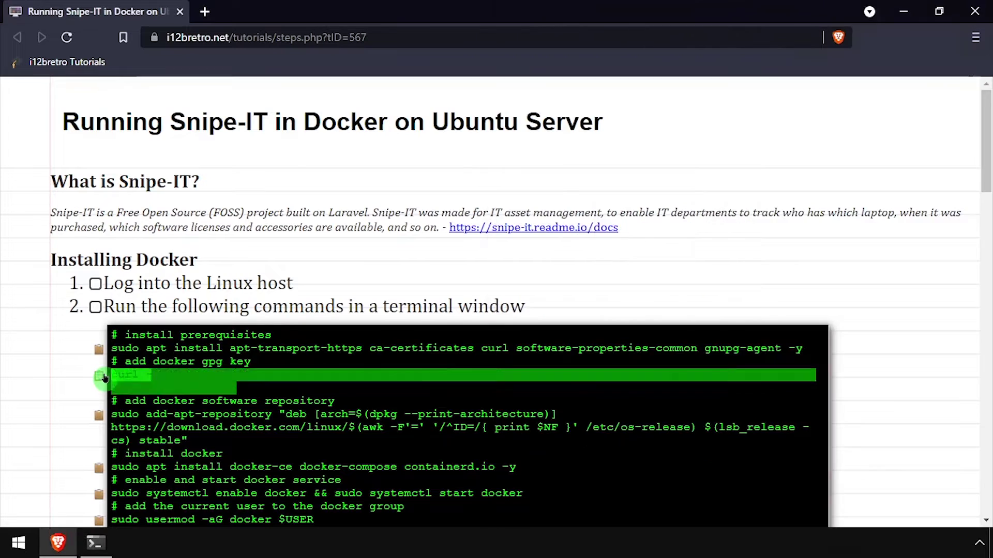
{"action": "key", "text": "alt+Tab"}
{"action": "key", "text": "ctrl+shift+v"}
{"action": "key", "text": "Return"}
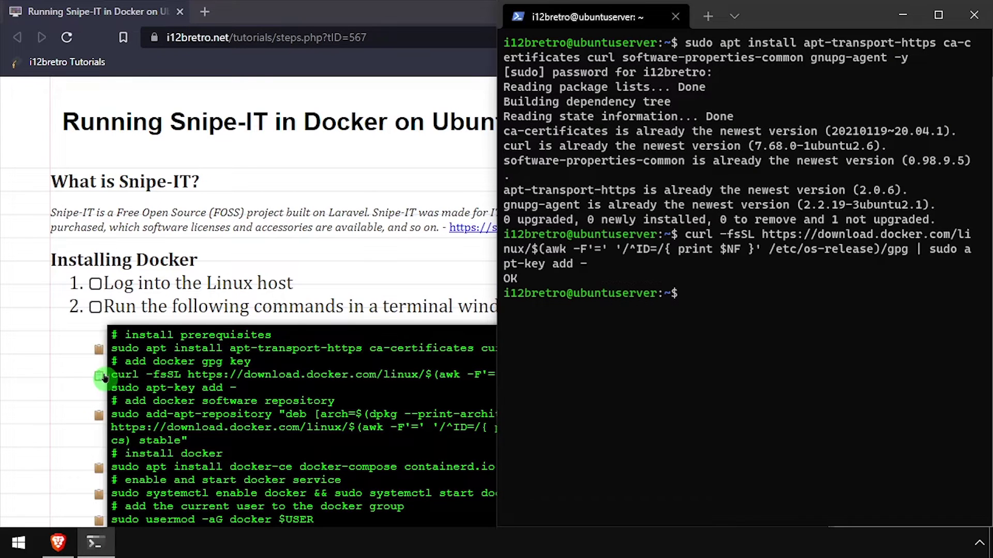
{"action": "left_click", "coordinate": [100, 417]}
{"action": "key", "text": "alt+Tab"}
{"action": "key", "text": "ctrl+shift+v"}
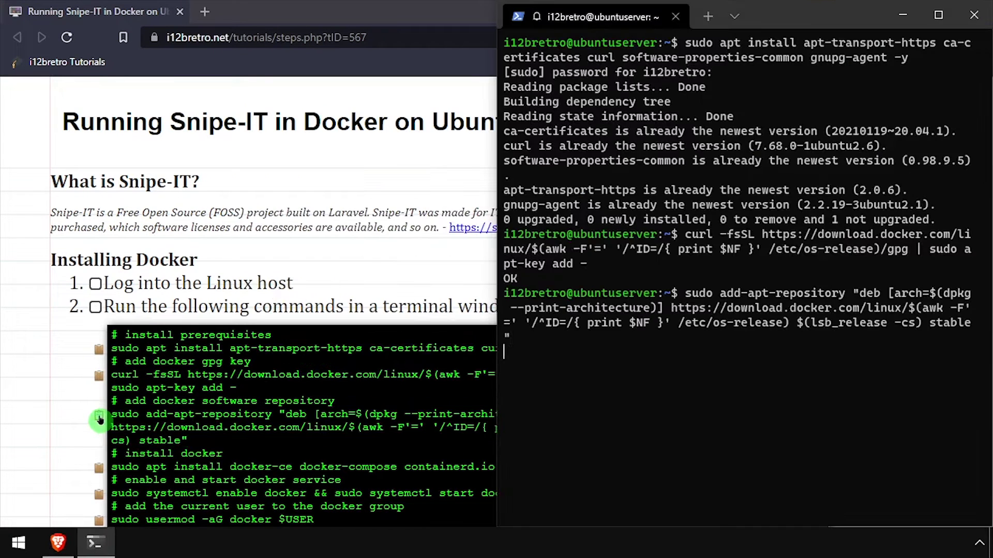
{"action": "key", "text": "Return"}
{"action": "scroll", "coordinate": [100, 420], "scroll_direction": "down", "scroll_amount": 1}
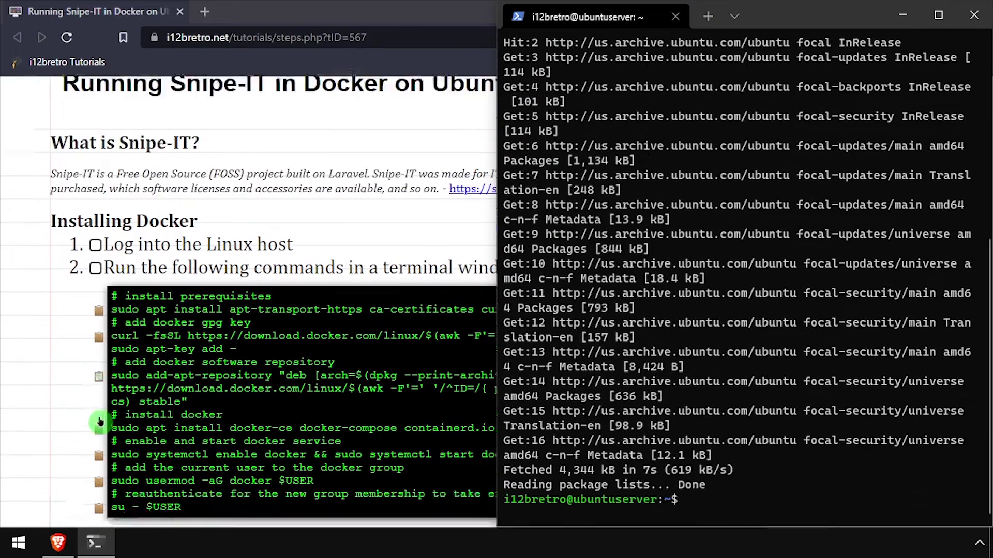
{"action": "scroll", "coordinate": [100, 421], "scroll_direction": "down", "scroll_amount": 3}
Install Docker and enable its service with systemctl.
{"action": "left_click", "coordinate": [100, 165]}
{"action": "key", "text": "alt+Tab"}
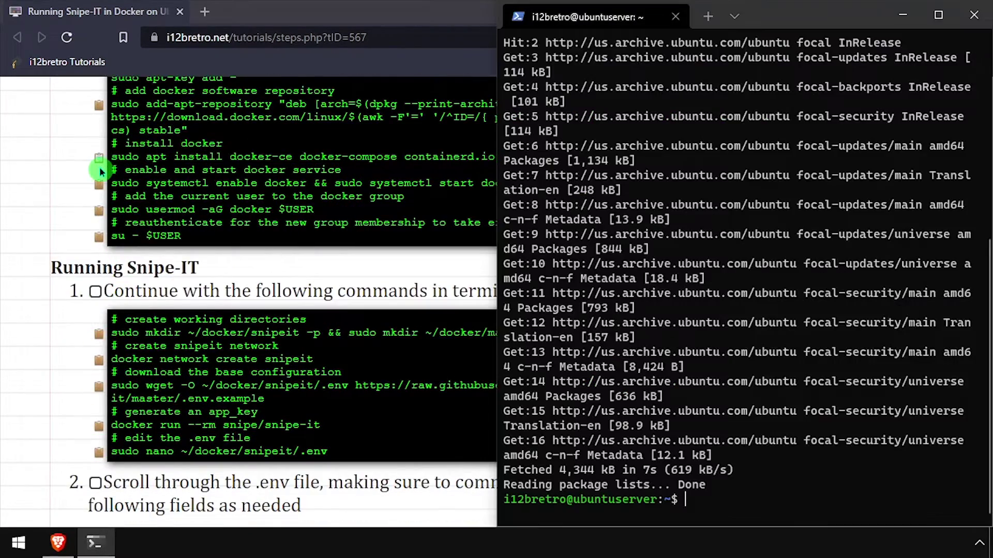
{"action": "key", "text": "ctrl+shift+v"}
{"action": "key", "text": "Return"}
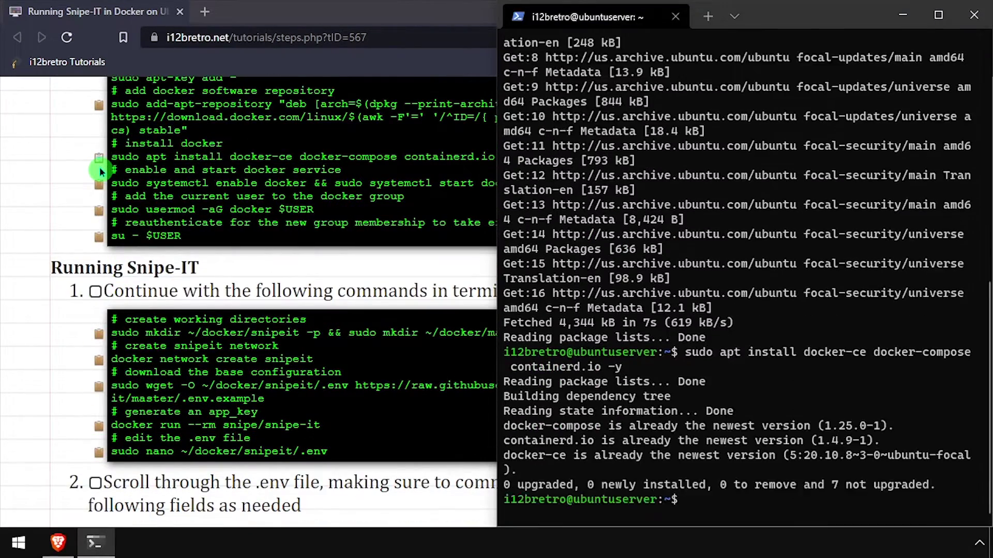
{"action": "left_click", "coordinate": [99, 186]}
{"action": "key", "text": "alt+Tab"}
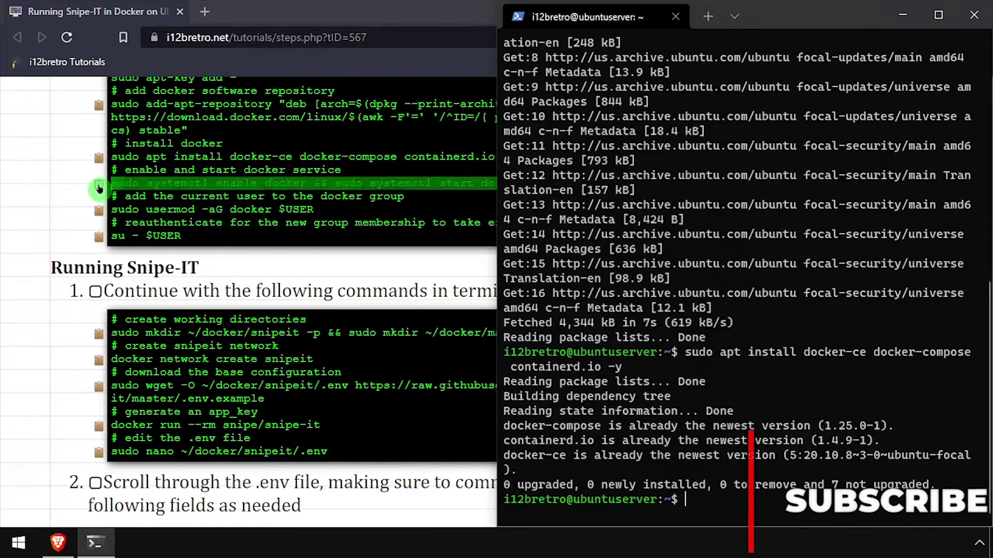
{"action": "key", "text": "ctrl+shift+v"}
{"action": "key", "text": "Return"}
Add the current user to the docker group, re-authenticate with su - $USER, and clear the screen.
{"action": "left_click", "coordinate": [100, 210]}
{"action": "key", "text": "alt+Tab"}
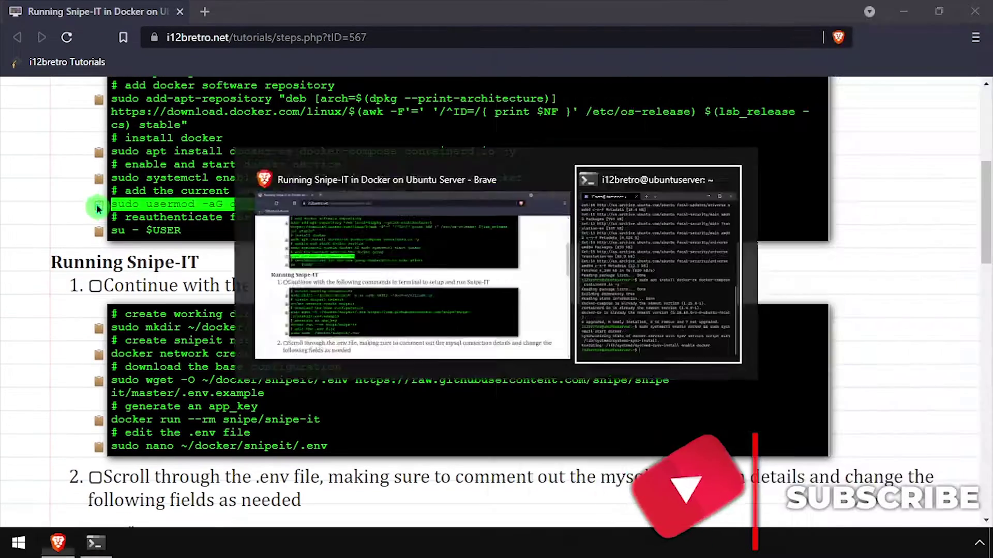
{"action": "key", "text": "ctrl+shift+v"}
{"action": "key", "text": "Return"}
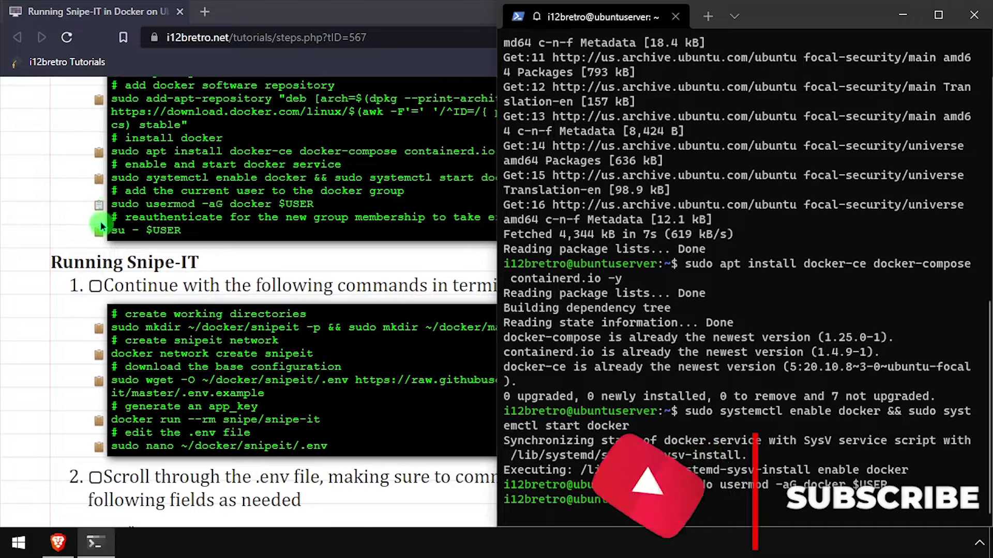
{"action": "left_click", "coordinate": [100, 230]}
{"action": "key", "text": "alt+Tab"}
{"action": "key", "text": "ctrl+shift+v"}
{"action": "key", "text": "Return"}
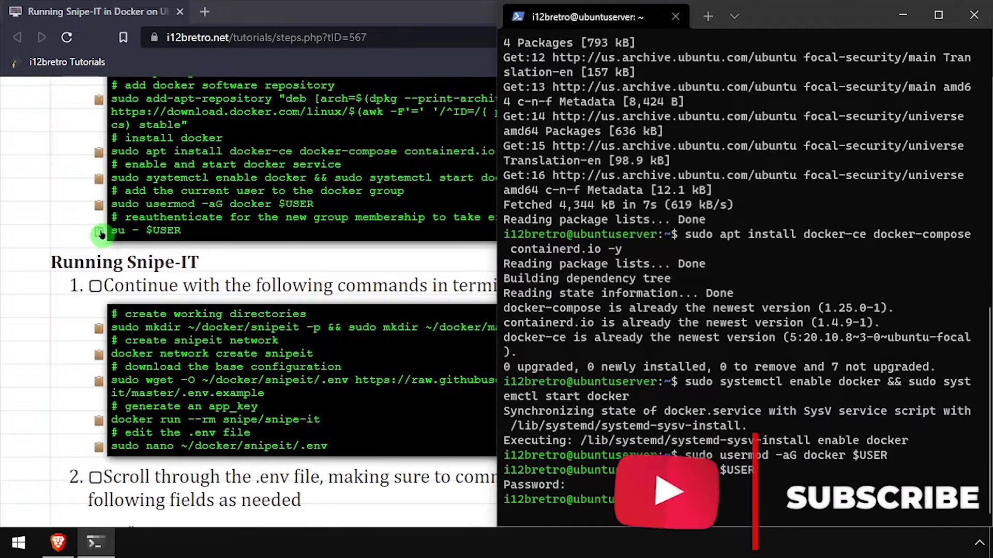
{"action": "key", "text": "ctrl+l"}
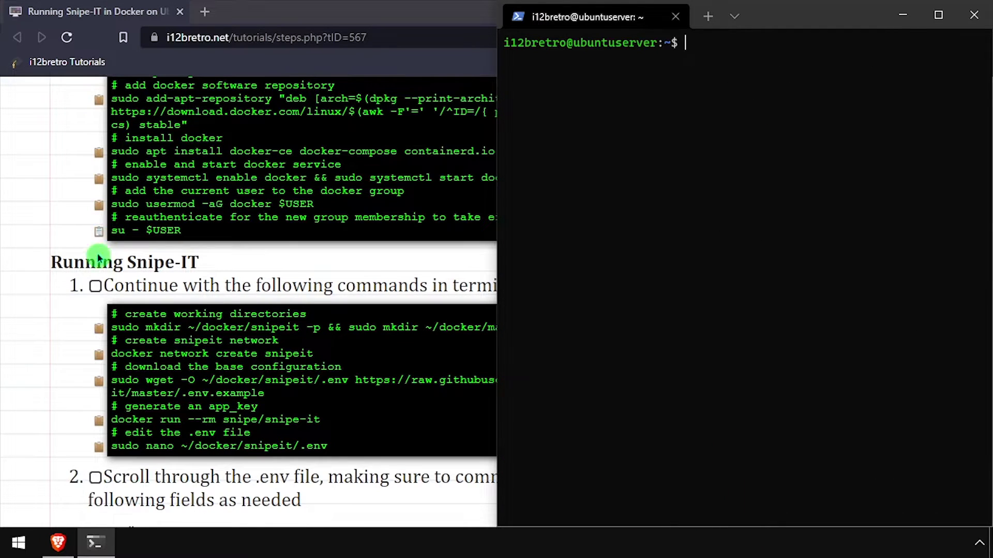
Create the snipeit and mariadb folders and the snipeit Docker network.
{"action": "left_click", "coordinate": [99, 327]}
{"action": "key", "text": "alt+Tab"}
{"action": "key", "text": "ctrl+shift+v"}
{"action": "key", "text": "Return"}
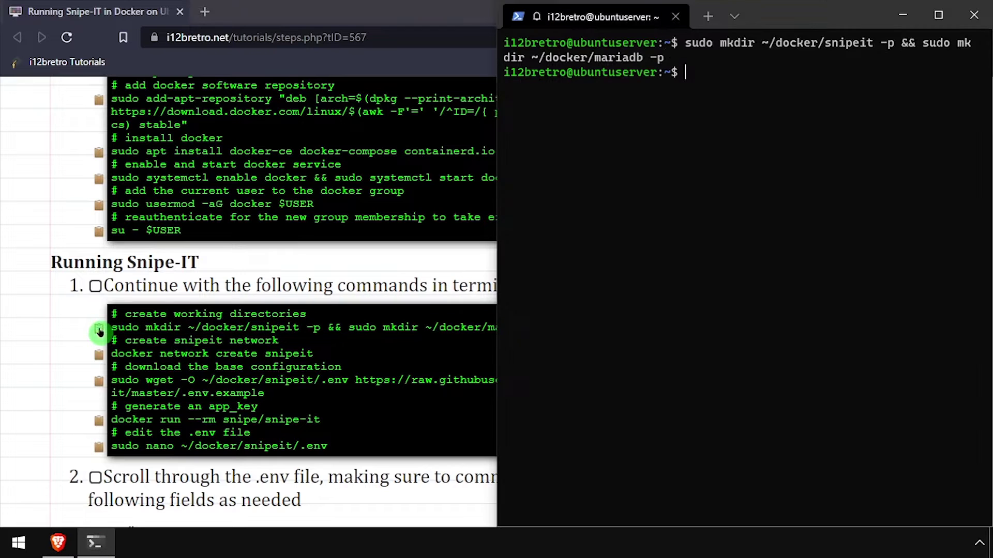
{"action": "left_click", "coordinate": [99, 354]}
{"action": "key", "text": "alt+Tab"}
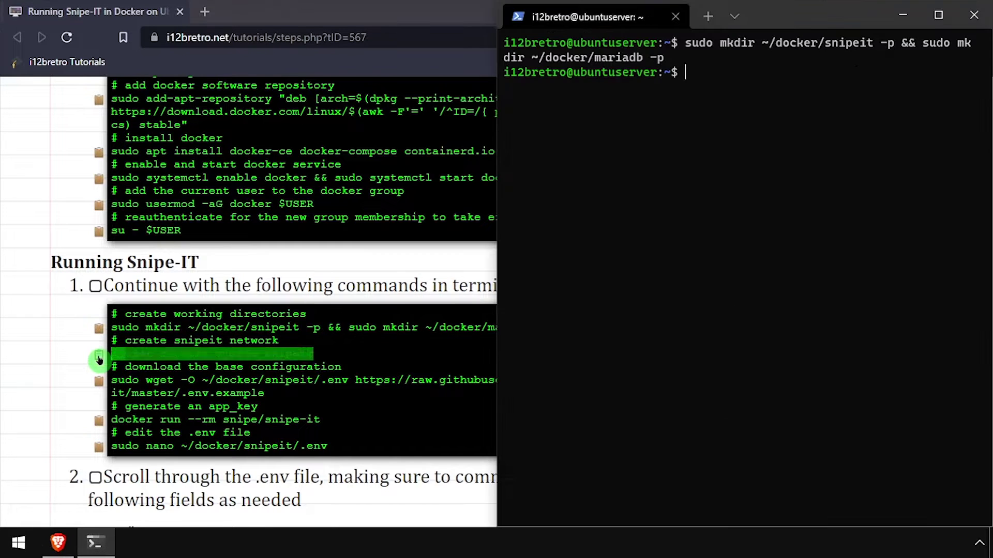
{"action": "key", "text": "ctrl+shift+v"}
{"action": "key", "text": "Return"}
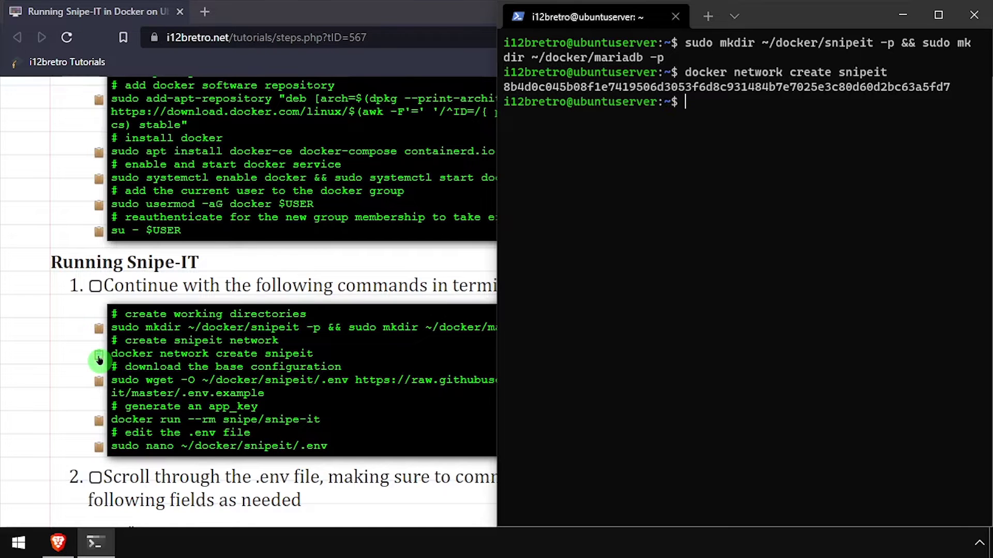
Download the base .env configuration to ~/docker/snipeit/.env with wget.
{"action": "left_click", "coordinate": [98, 385]}
{"action": "key", "text": "alt+Tab"}
{"action": "key", "text": "ctrl+shift+v"}
{"action": "key", "text": "Return"}
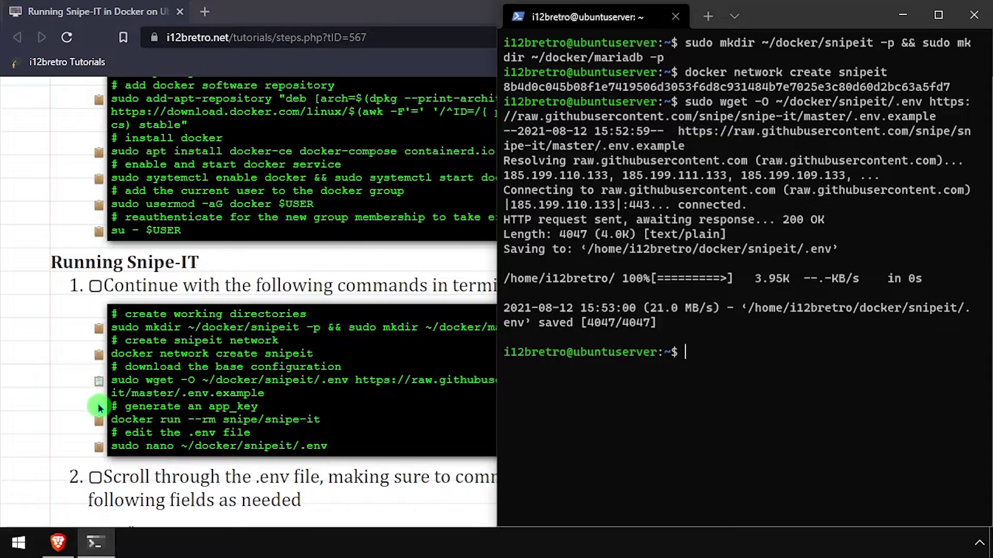
{"action": "left_click", "coordinate": [99, 420]}
Run snipe/snipe-it once with docker run --rm to generate an example APP_KEY.
{"action": "key", "text": "alt+Tab"}
{"action": "key", "text": "ctrl+shift+v"}
{"action": "key", "text": "Return"}
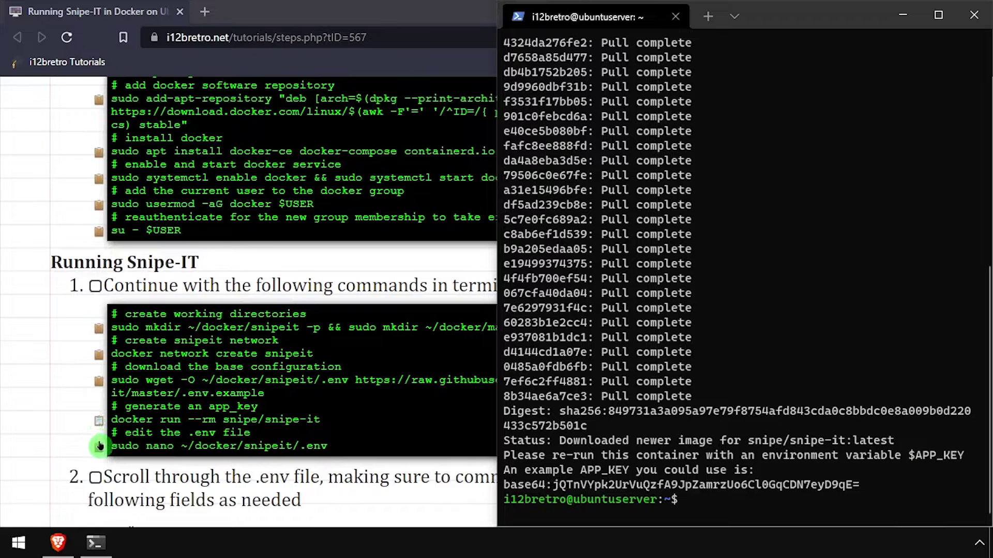
{"action": "scroll", "coordinate": [100, 448], "scroll_direction": "down", "scroll_amount": 3}
Copy the generated base64 APP_KEY and open ~/docker/snipeit/.env in nano.
{"action": "left_click", "coordinate": [98, 213]}
{"action": "key", "text": "alt+Tab"}
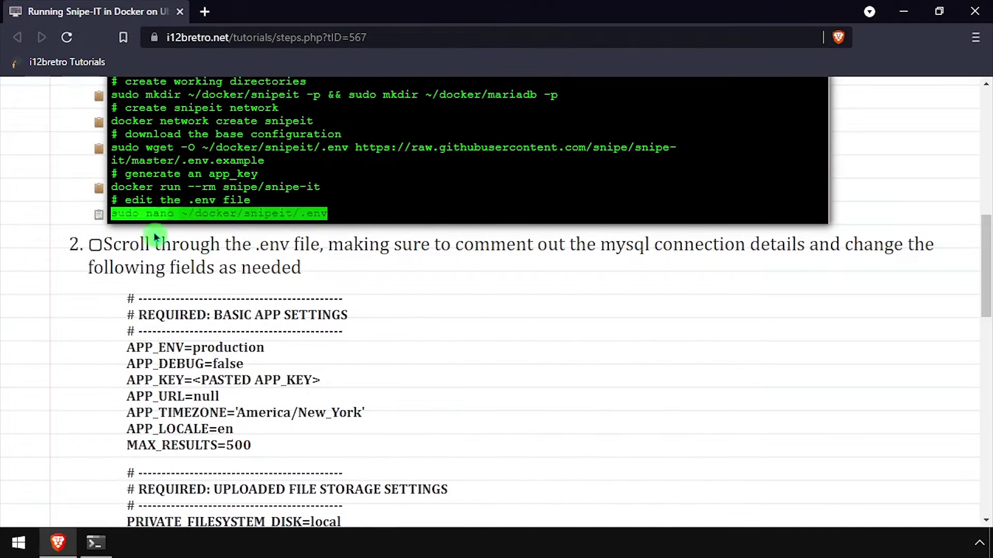
{"action": "key", "text": "alt+Tab"}
{"action": "right_click", "coordinate": [659, 310]}
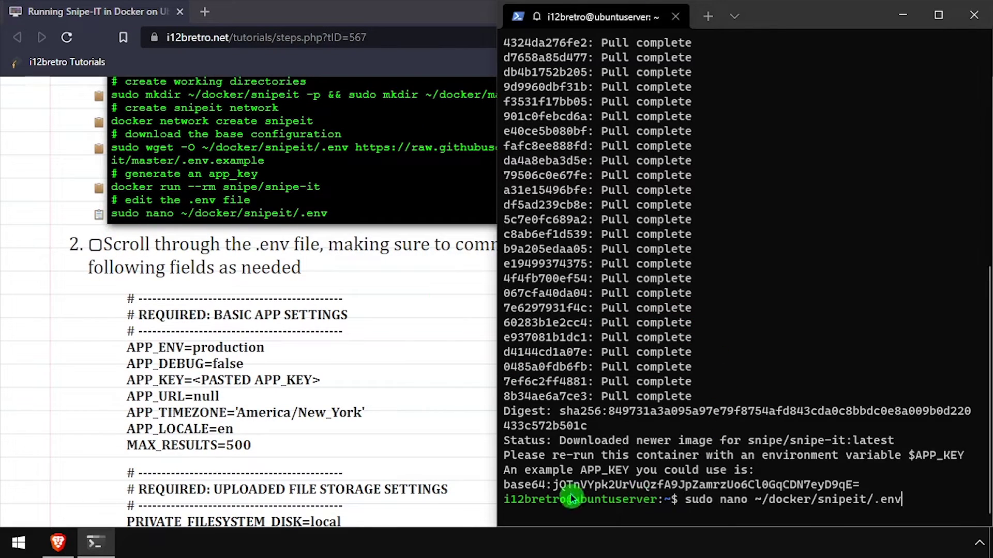
{"action": "left_click_drag", "start_coordinate": [507, 487], "coordinate": [851, 487]}
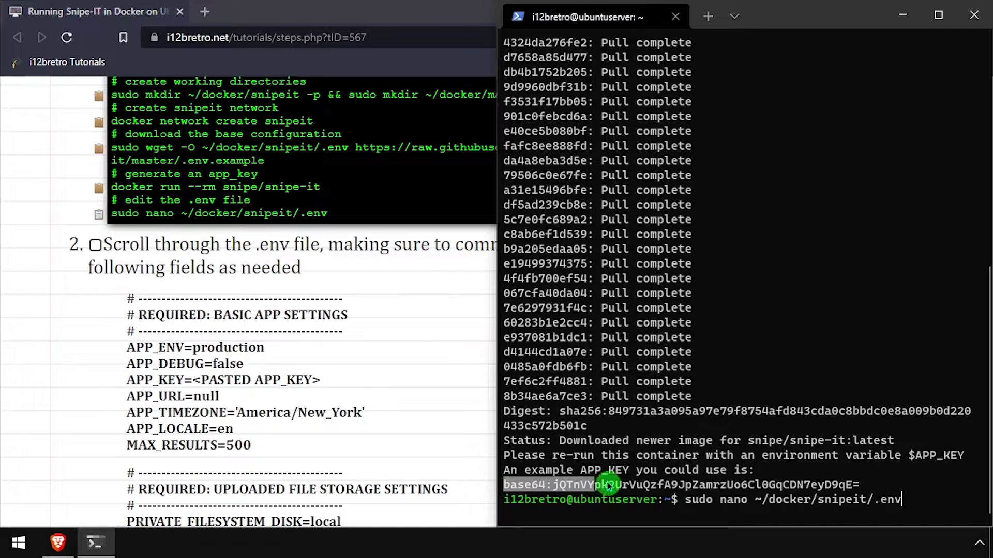
{"action": "right_click", "coordinate": [851, 488]}
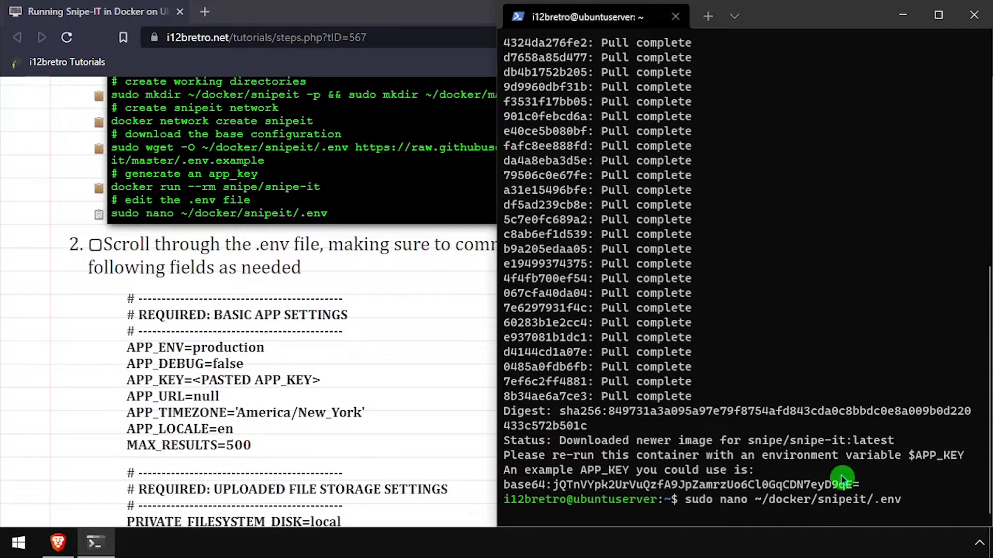
{"action": "key", "text": "Return"}
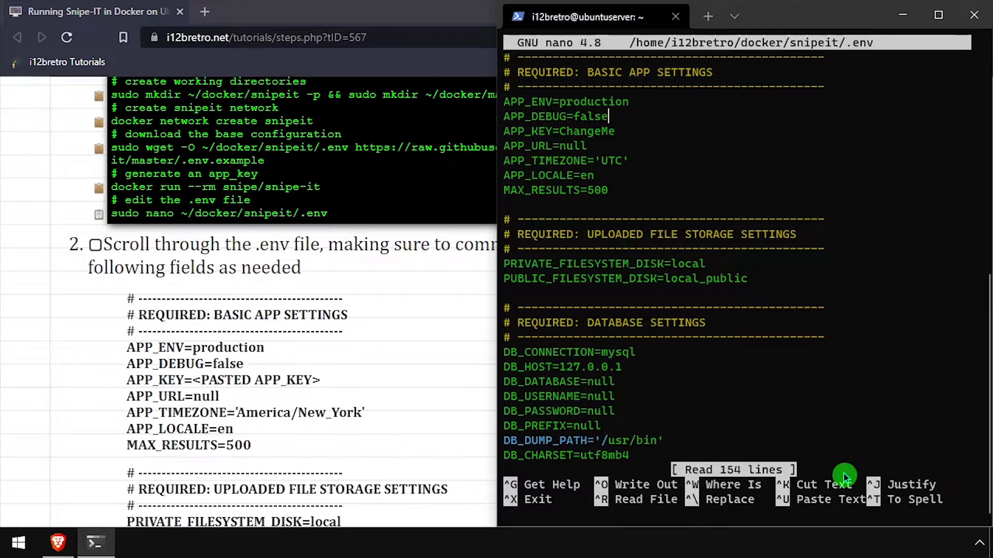
Replace ChangeMe with the copied APP_KEY and clear the old 127.0.0.1 DB_HOST value.
{"action": "key", "text": "Down"}
{"action": "key", "text": "Down"}
{"action": "key", "text": "End"}
{"action": "key", "text": "BackSpace"}
{"action": "key", "text": "BackSpace"}
{"action": "key", "text": "BackSpace"}
{"action": "right_click", "coordinate": [839, 330]}
{"action": "key", "text": "Down"}
{"action": "key", "text": "Down"}
{"action": "type", "text": "Am"}
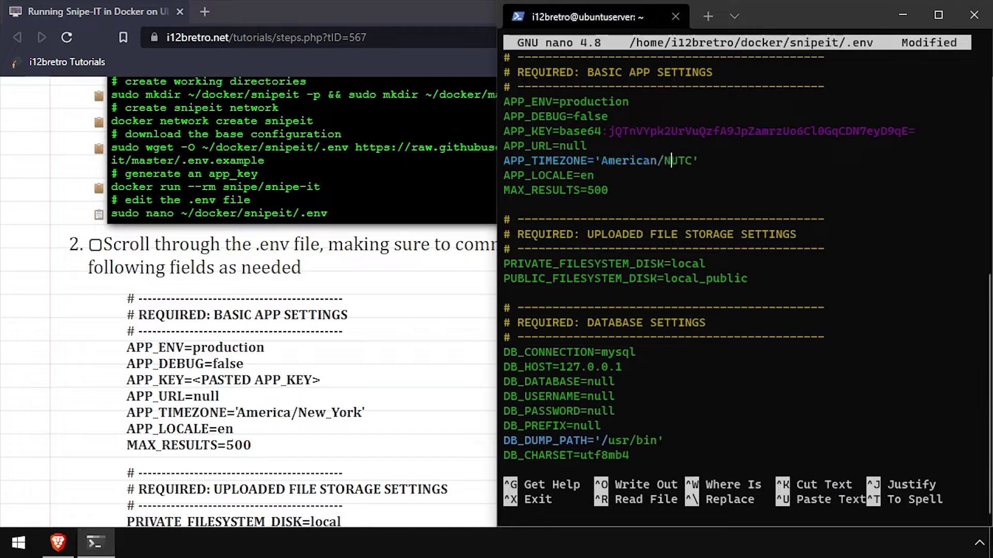
{"action": "key", "text": "Down"}
{"action": "key", "text": "End"}
{"action": "key", "text": "BackSpace"}
{"action": "key", "text": "BackSpace"}
{"action": "key", "text": "BackSpace"}
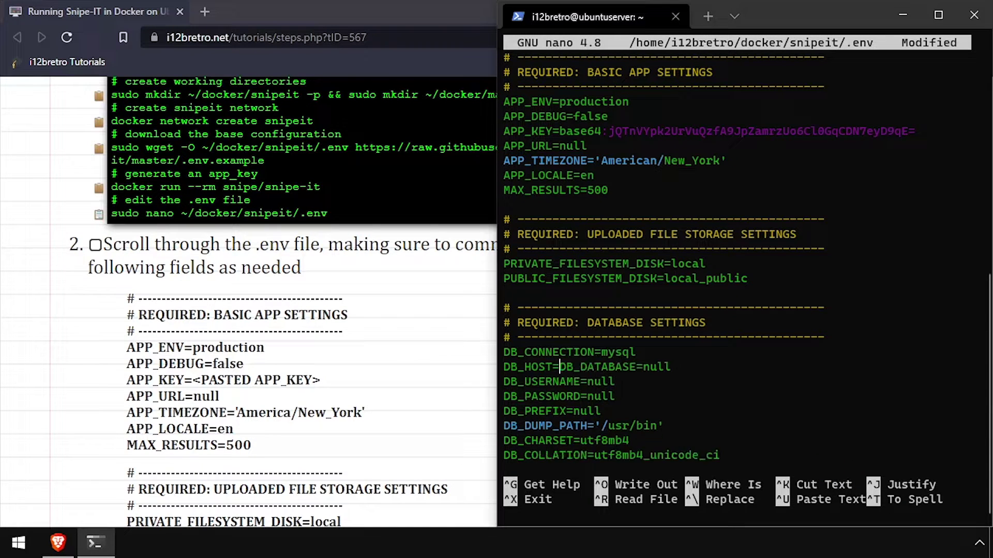
{"action": "type", "text": "db"}
{"action": "key", "text": "Down"}
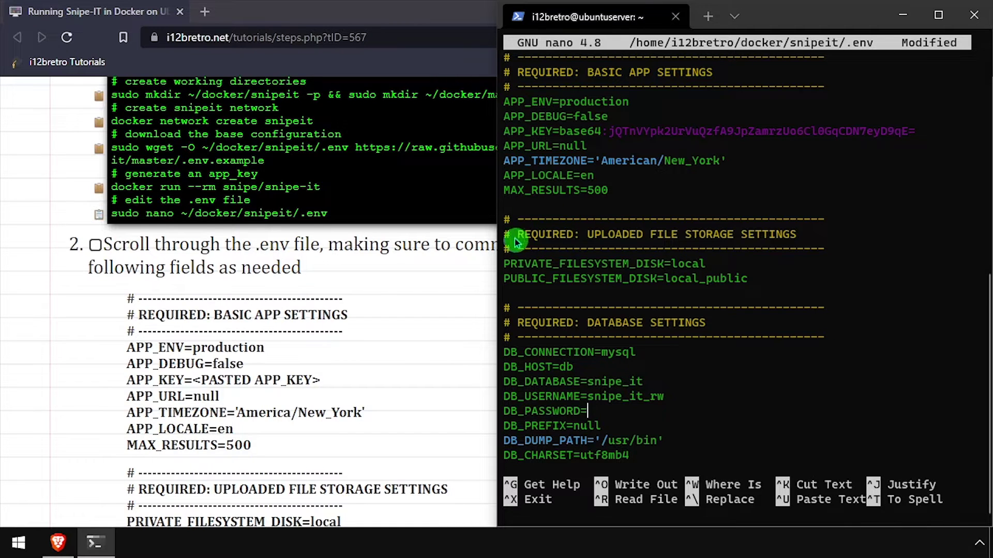
{"action": "scroll", "coordinate": [380, 267], "scroll_direction": "down", "scroll_amount": 3}
{"action": "scroll", "coordinate": [306, 348], "scroll_direction": "down", "scroll_amount": 1}
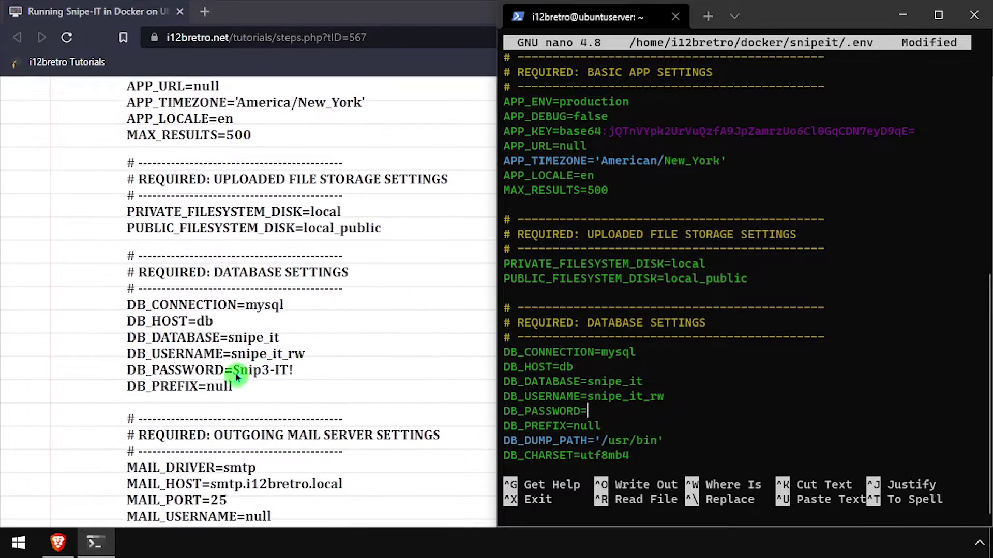
{"action": "left_click_drag", "start_coordinate": [234, 372], "coordinate": [263, 371]}
{"action": "right_click", "coordinate": [292, 373]}
{"action": "left_click", "coordinate": [334, 383]}
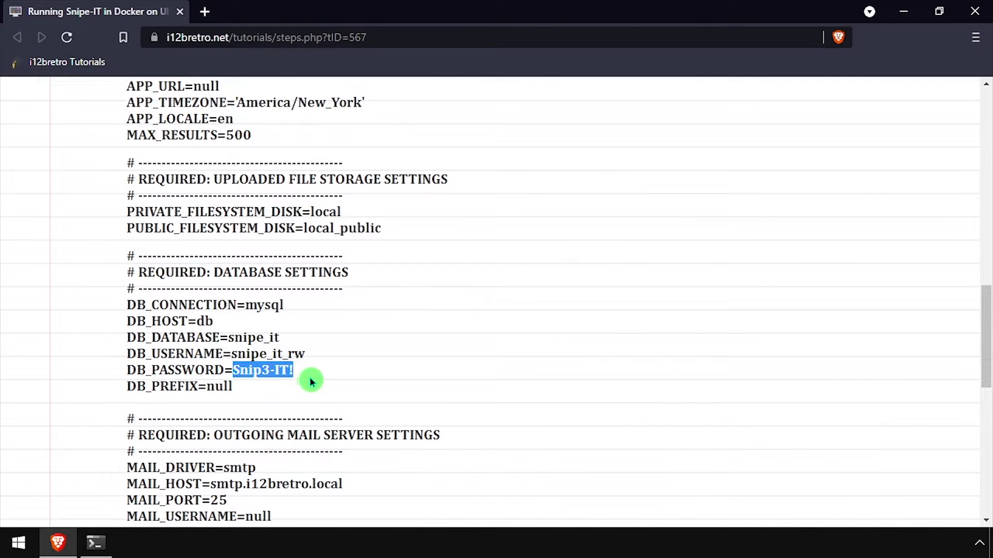
{"action": "key", "text": "alt+Tab"}
{"action": "right_click", "coordinate": [757, 306]}
{"action": "key", "text": "Down"}
{"action": "key", "text": "Down"}
{"action": "key", "text": "Down"}
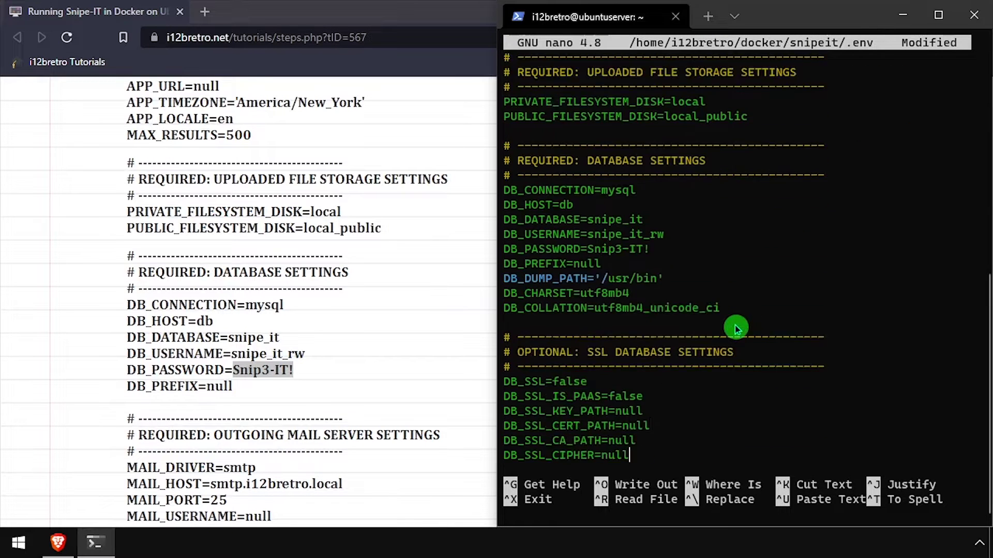
{"action": "key", "text": "Down"}
{"action": "key", "text": "Down"}
{"action": "key", "text": "Down"}
{"action": "key", "text": "Down"}
{"action": "key", "text": "Down"}
{"action": "key", "text": "Down"}
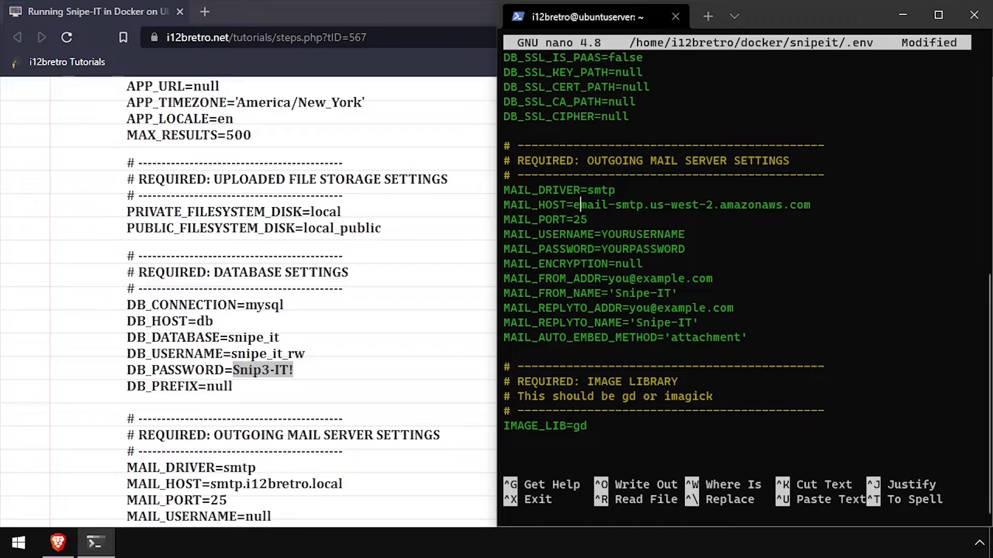
Replace MAIL_HOST with the tutorial's smtp.i12bretro.local host.
{"action": "key", "text": "Delete"}
{"action": "key", "text": "Delete"}
{"action": "key", "text": "Delete"}
{"action": "scroll", "coordinate": [311, 388], "scroll_direction": "down", "scroll_amount": 2}
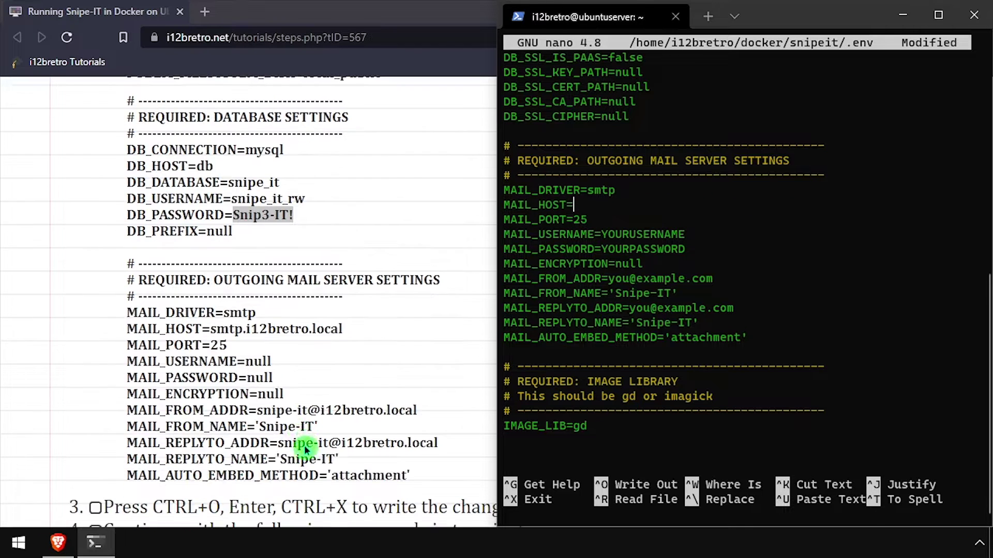
{"action": "mouse_move", "coordinate": [212, 332]}
{"action": "left_mouse_down"}
{"action": "mouse_move", "coordinate": [344, 343]}
{"action": "mouse_move", "coordinate": [337, 332]}
{"action": "left_mouse_up"}
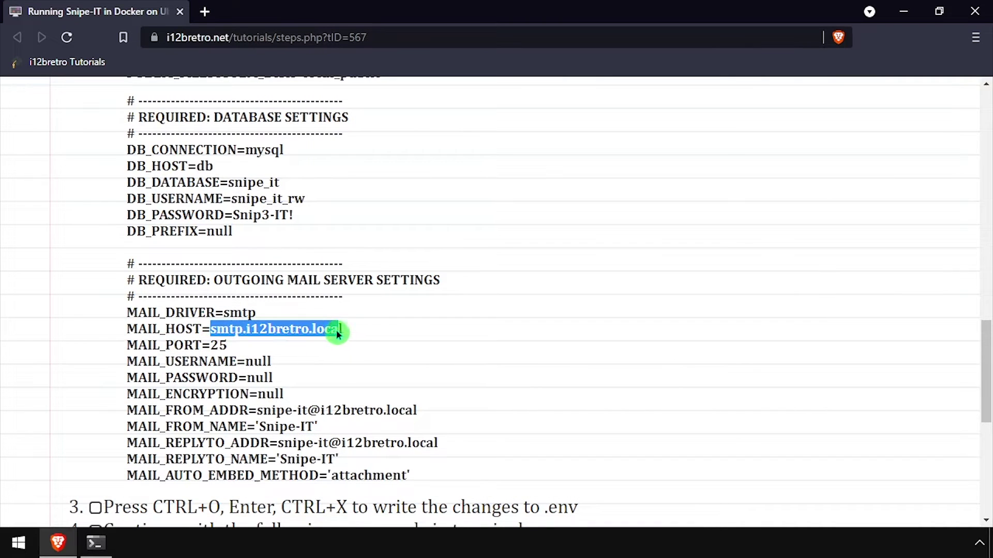
{"action": "right_click", "coordinate": [343, 329]}
{"action": "left_click", "coordinate": [373, 340]}
{"action": "left_click", "coordinate": [94, 542]}
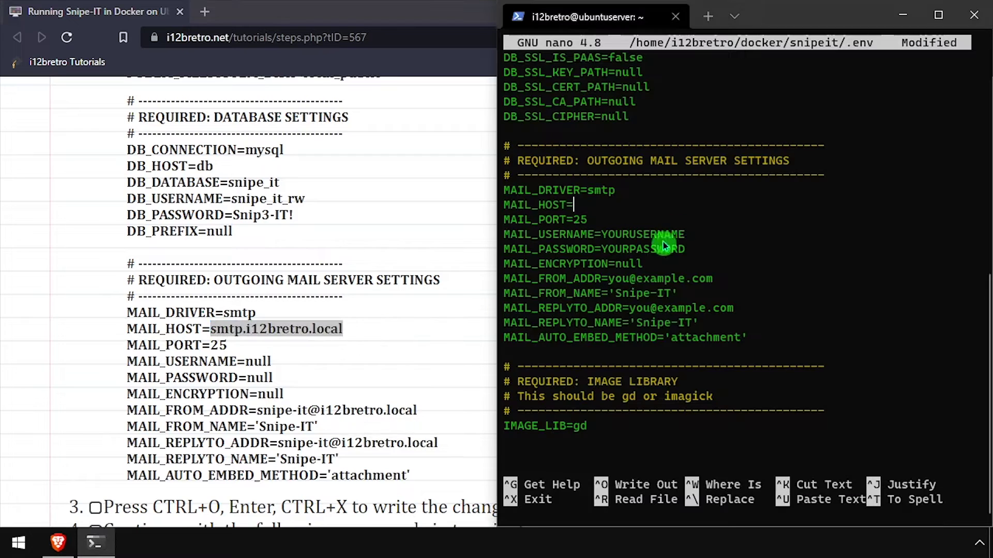
{"action": "right_click", "coordinate": [663, 241]}
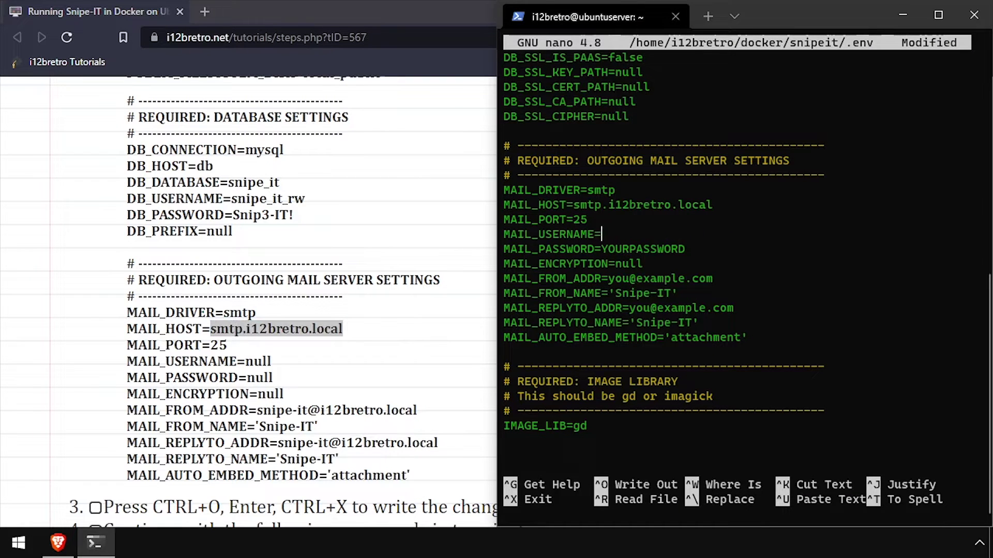
{"action": "key", "text": "BackSpace"}
{"action": "key", "text": "BackSpace"}
{"action": "key", "text": "BackSpace"}
{"action": "type", "text": "null"}
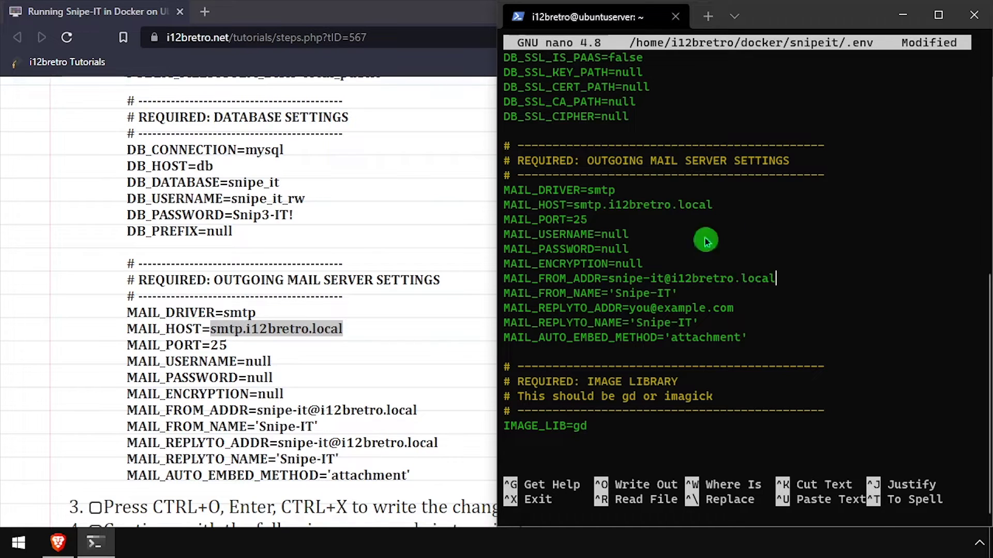
{"action": "left_click_drag", "start_coordinate": [609, 279], "coordinate": [779, 278]}
{"action": "right_click", "coordinate": [792, 278]}
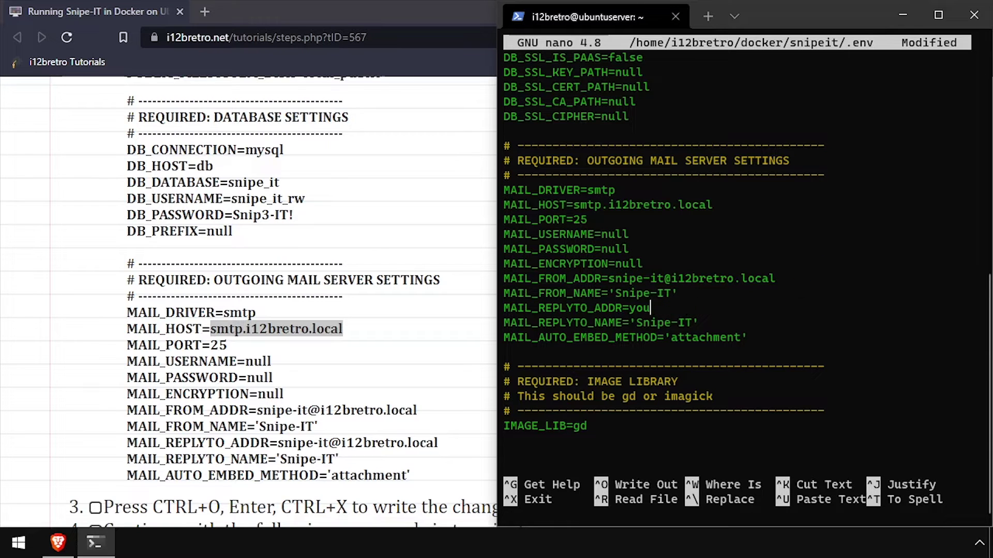
{"action": "right_click", "coordinate": [801, 296]}
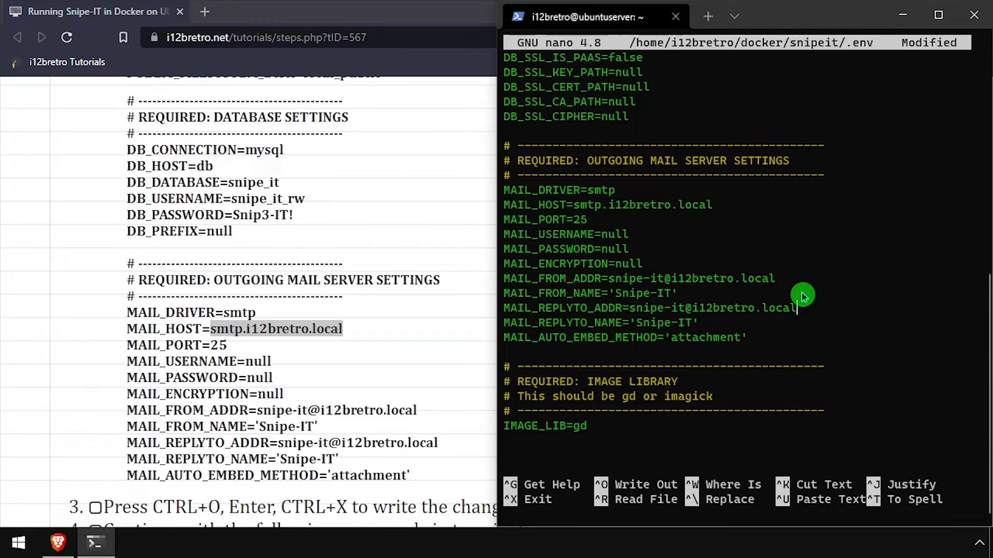
Save the .env file and exit nano.
{"action": "key", "text": "ctrl+o"}
{"action": "key", "text": "Return"}
{"action": "key", "text": "ctrl+x"}
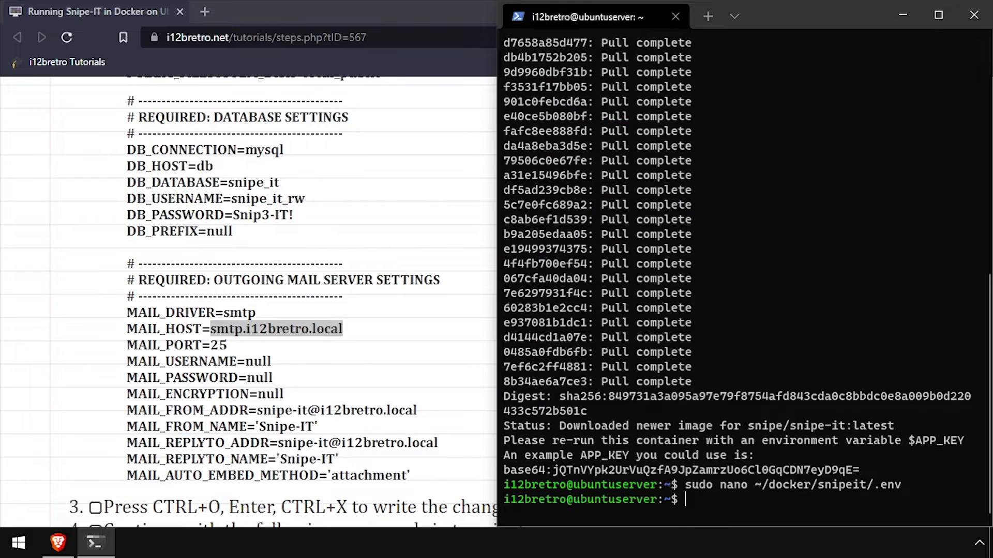
{"action": "scroll", "coordinate": [351, 271], "scroll_direction": "down", "scroll_amount": 4}
Set ownership (chown) and permissions (chmod) on the docker folder.
{"action": "left_click", "coordinate": [99, 264]}
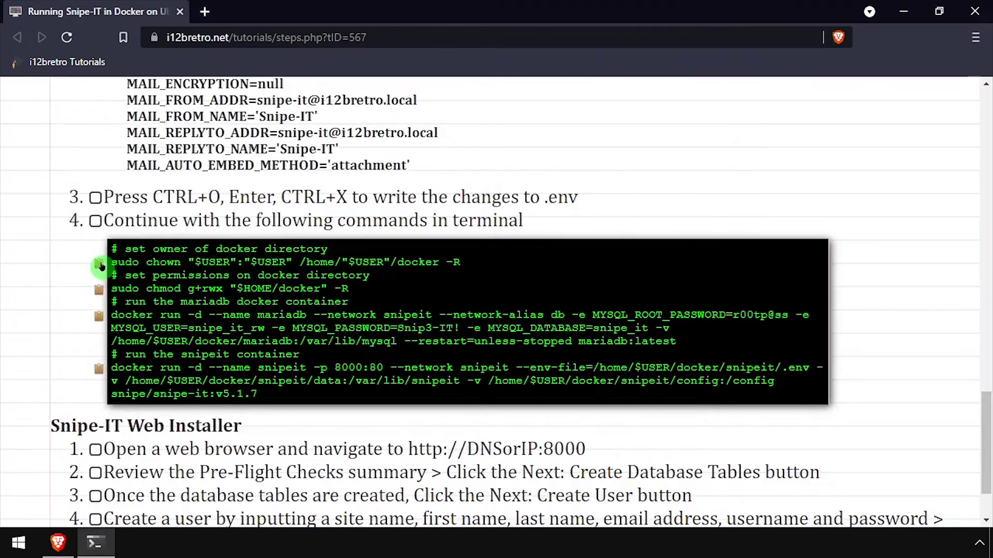
{"action": "key", "text": "alt+Tab"}
{"action": "key", "text": "ctrl+shift+v"}
{"action": "key", "text": "Return"}
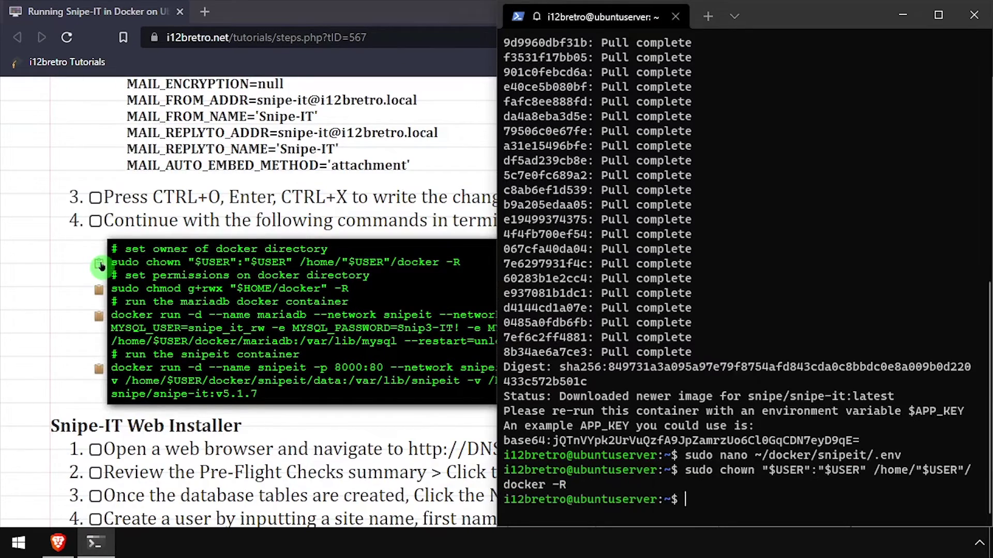
{"action": "left_click", "coordinate": [100, 290]}
{"action": "key", "text": "alt+Tab"}
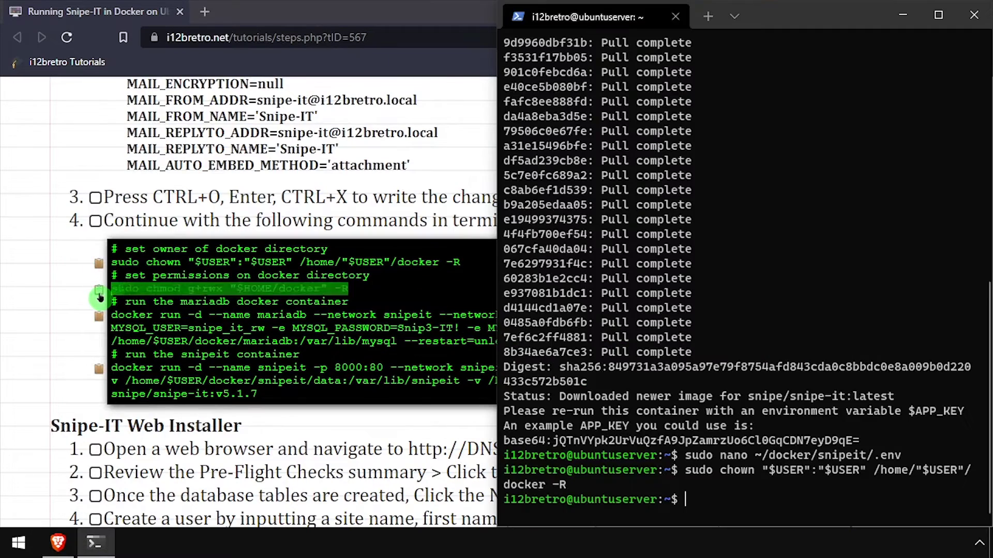
{"action": "key", "text": "ctrl+shift+v"}
{"action": "key", "text": "Return"}
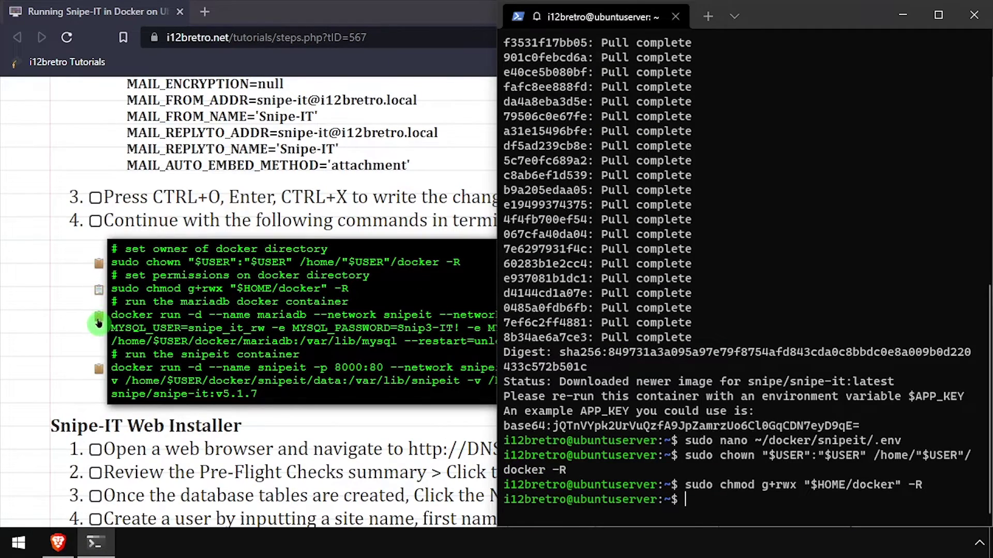
Start the MariaDB and Snipe-IT containers with docker run.
{"action": "left_click", "coordinate": [99, 321]}
{"action": "key", "text": "alt+Tab"}
{"action": "key", "text": "ctrl+shift+v"}
{"action": "key", "text": "Return"}
{"action": "scroll", "coordinate": [248, 310], "scroll_direction": "down", "scroll_amount": 1}
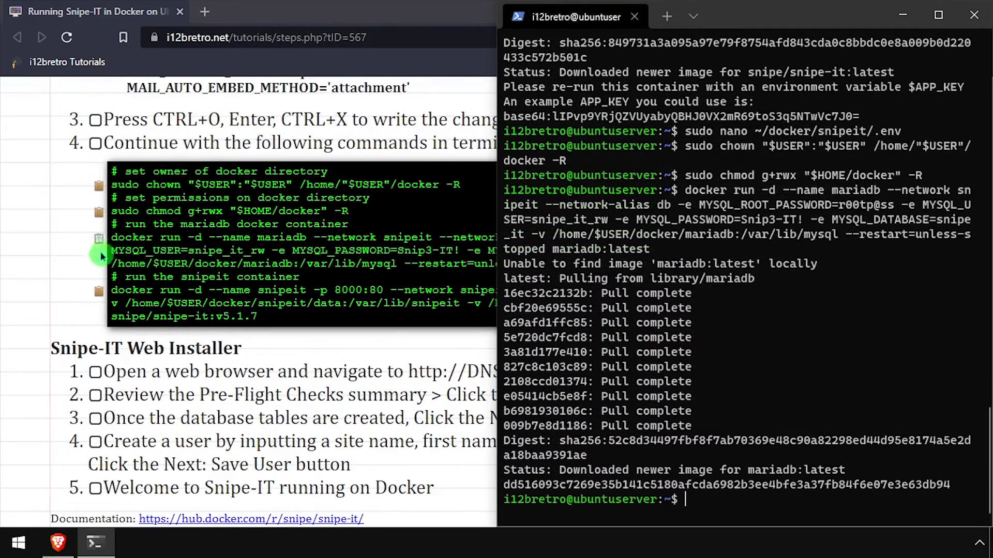
{"action": "left_click", "coordinate": [100, 293]}
{"action": "key", "text": "alt+Tab"}
{"action": "key", "text": "ctrl+shift+v"}
{"action": "key", "text": "Return"}
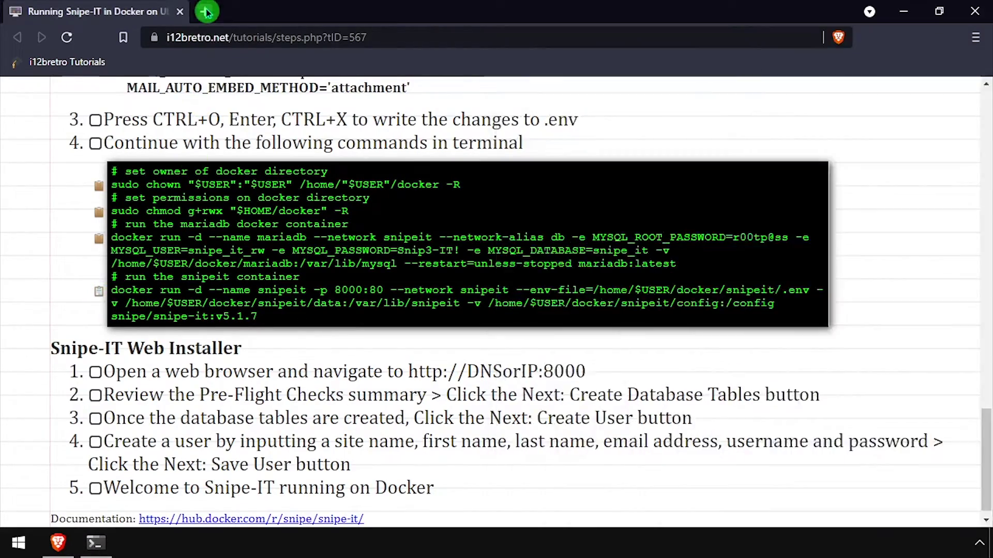
Load 192.168.0.96:8000 in a new tab and create the Snipe-IT database tables.
{"action": "left_click", "coordinate": [205, 11]}
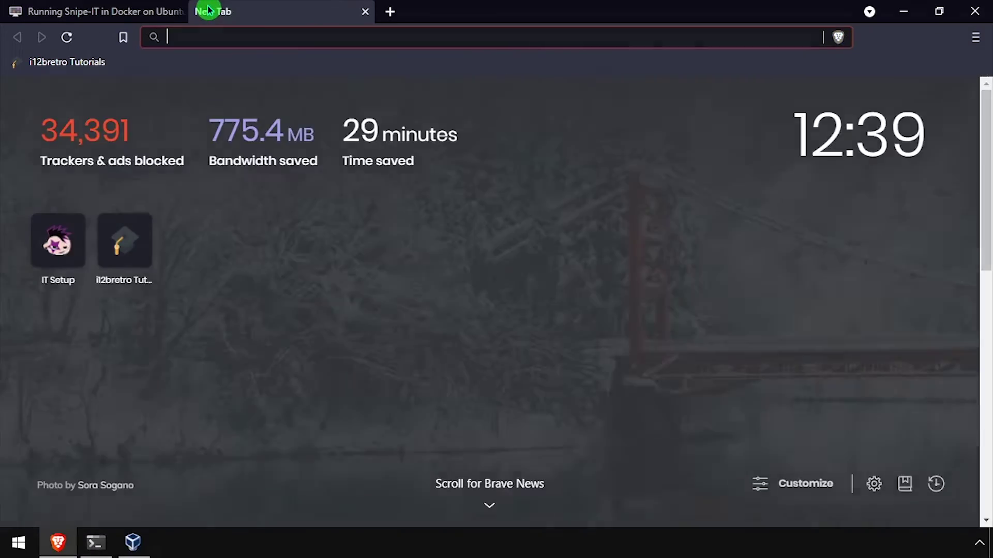
{"action": "type", "text": "192.168.0.96:8000"}
{"action": "key", "text": "Return"}
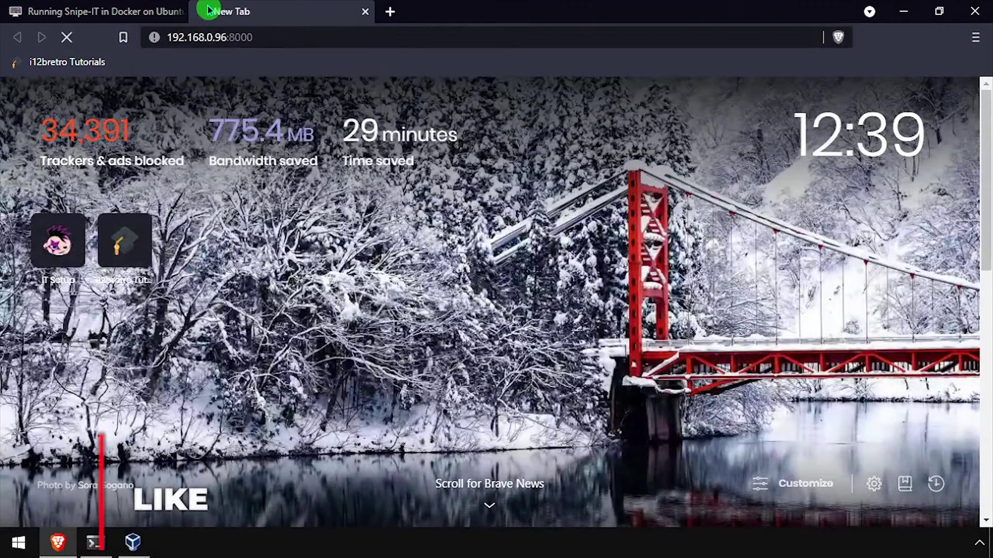
{"action": "scroll", "coordinate": [496, 310], "scroll_direction": "down", "scroll_amount": 5}
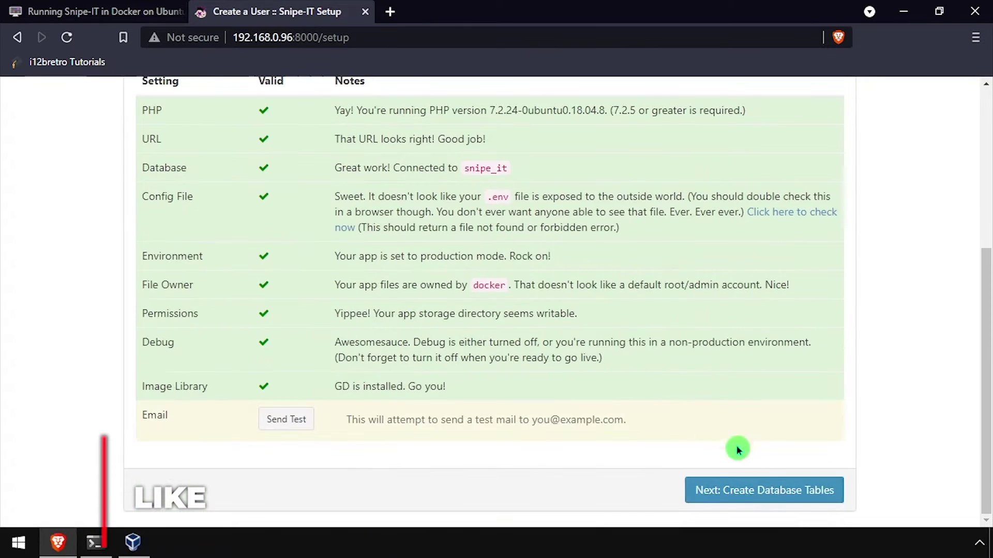
{"action": "left_click", "coordinate": [764, 491]}
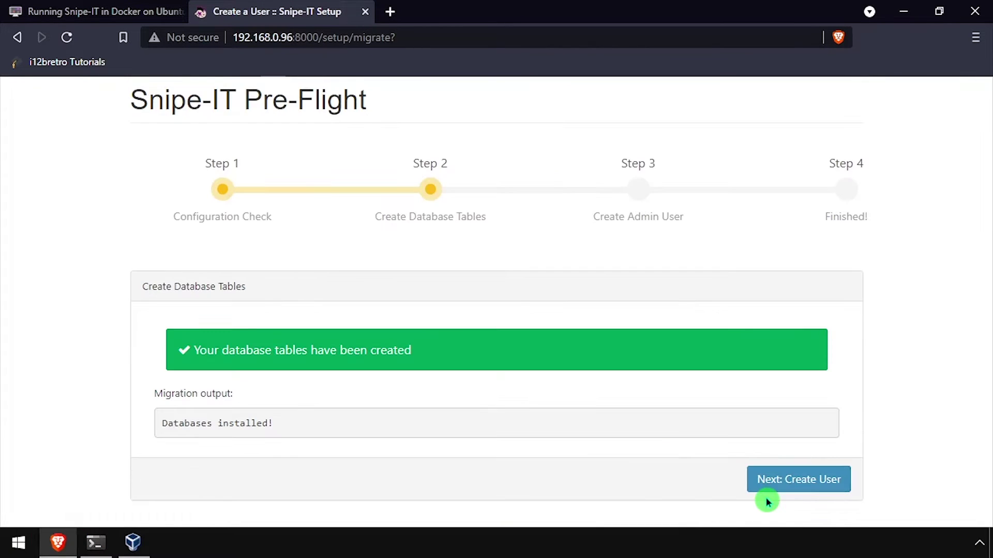
Enter site name 'i12bretro docker demo', currency, i12bretro.local domain and admin account, then save.
{"action": "left_click", "coordinate": [806, 480]}
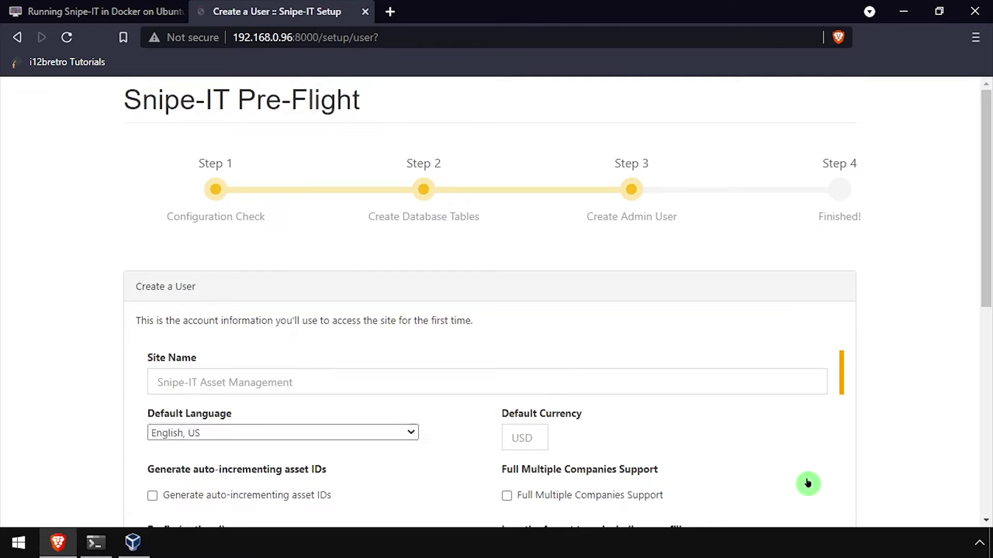
{"action": "left_click", "coordinate": [341, 385]}
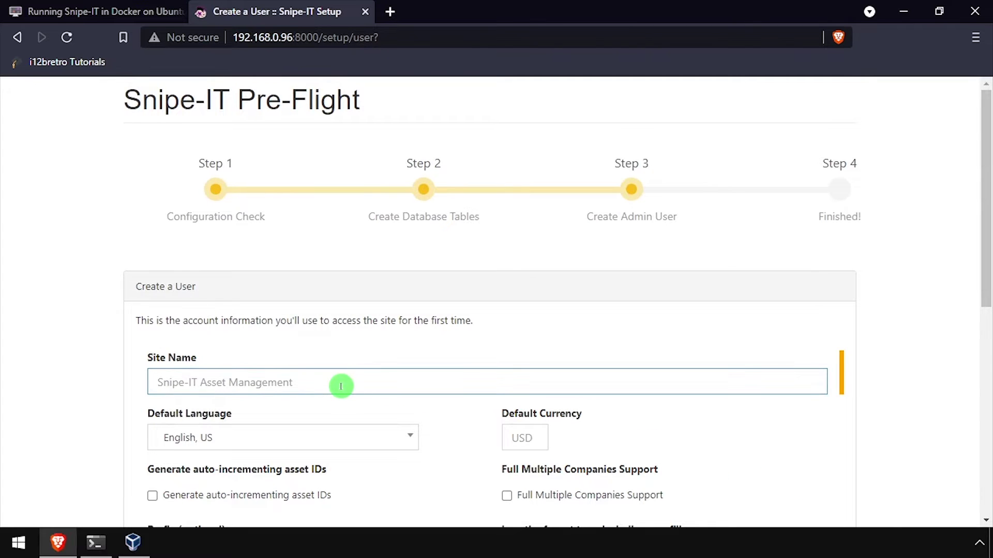
{"action": "type", "text": "i12bretro docker demo"}
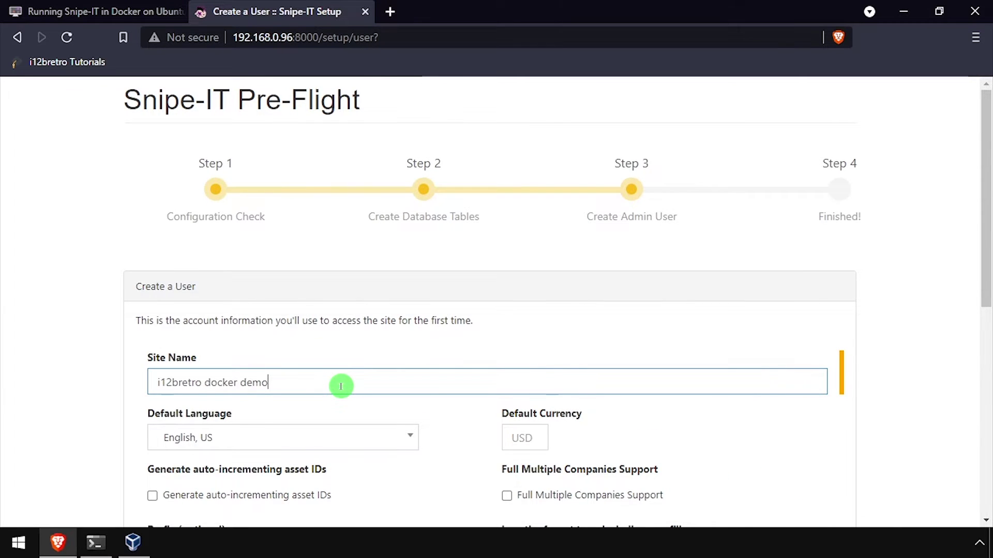
{"action": "scroll", "coordinate": [500, 406], "scroll_direction": "down", "scroll_amount": 1}
{"action": "left_click", "coordinate": [552, 362]}
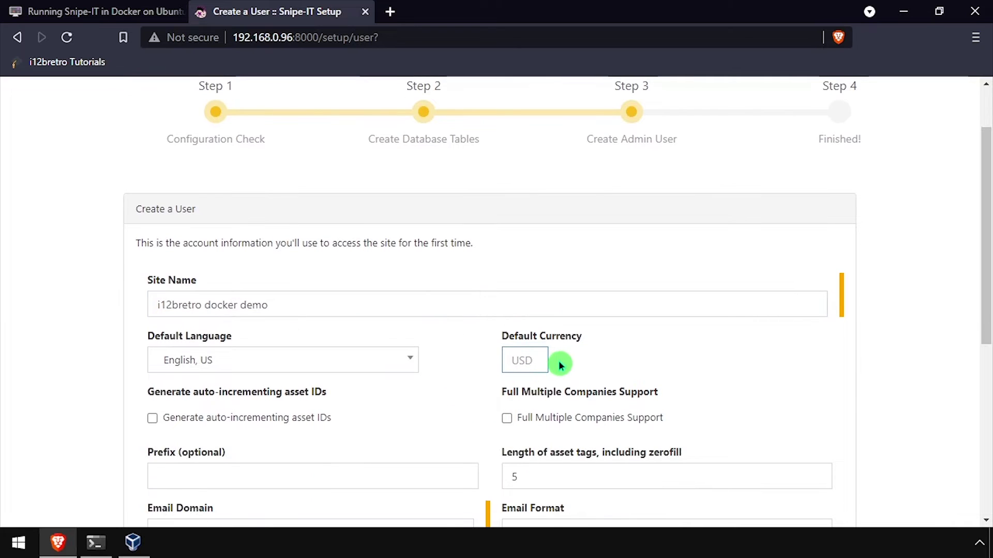
{"action": "type", "text": "USD"}
{"action": "scroll", "coordinate": [559, 361], "scroll_direction": "down", "scroll_amount": 3}
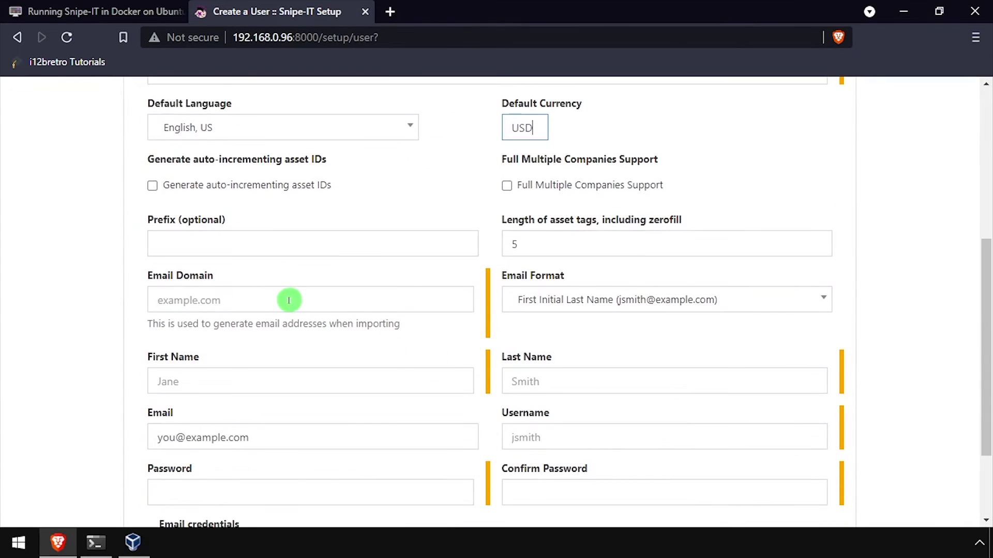
{"action": "left_click", "coordinate": [288, 300]}
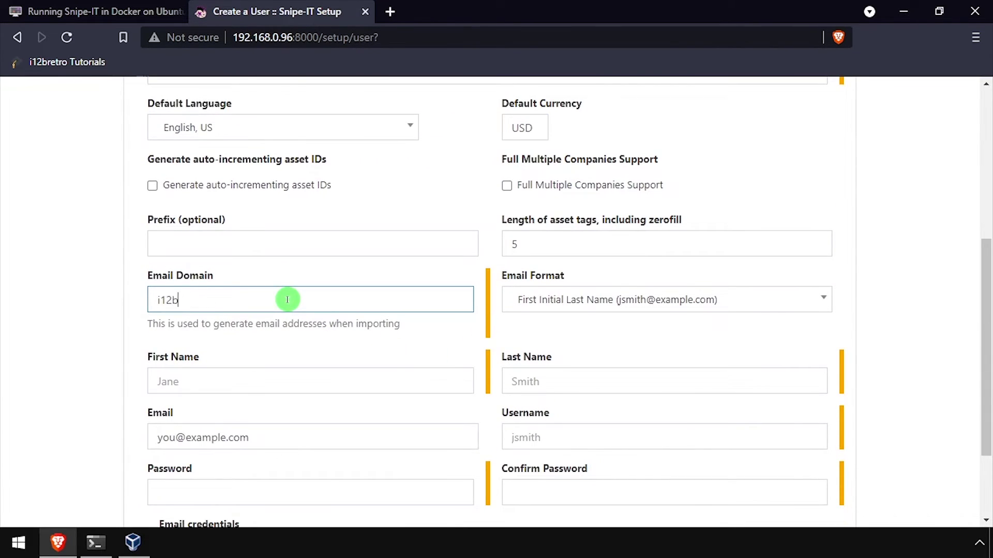
{"action": "key", "text": "Tab"}
{"action": "type", "text": "i12b"}
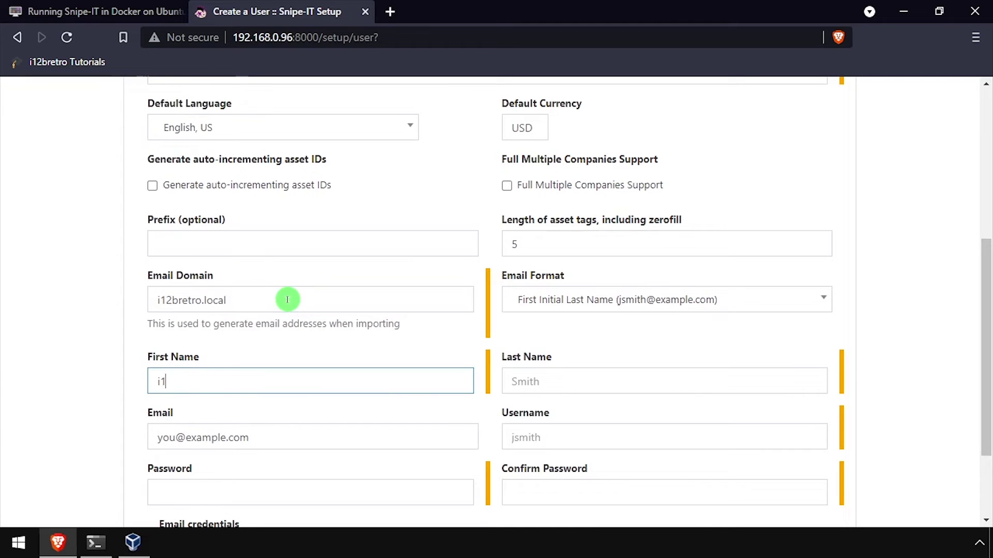
{"action": "key", "text": "Tab"}
{"action": "type", "text": "retro"}
{"action": "key", "text": "Tab"}
{"action": "type", "text": "i12"}
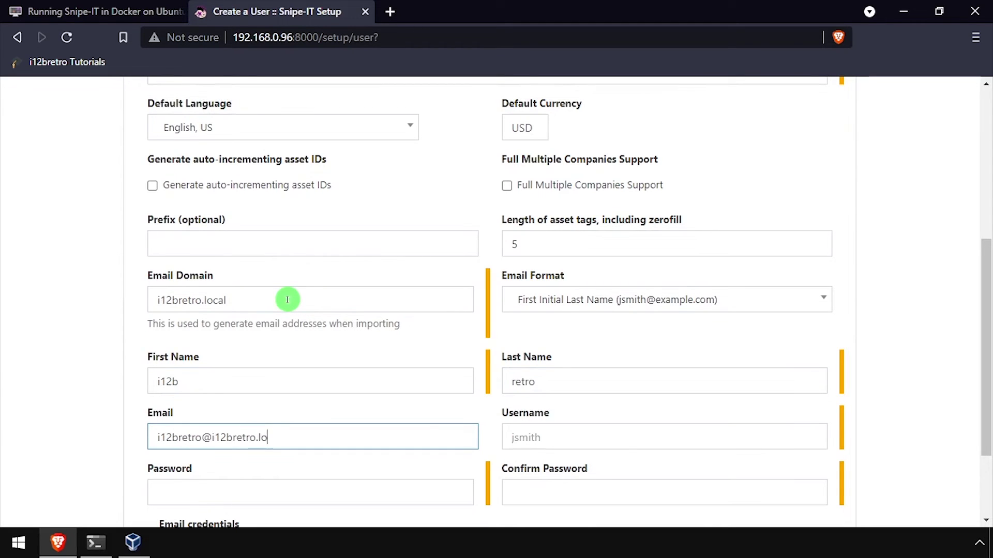
{"action": "type", "text": "cal"}
{"action": "key", "text": "Tab"}
{"action": "type", "text": "i12bretro"}
{"action": "key", "text": "Tab"}
{"action": "type", "text": "•••••••"}
{"action": "key", "text": "Tab"}
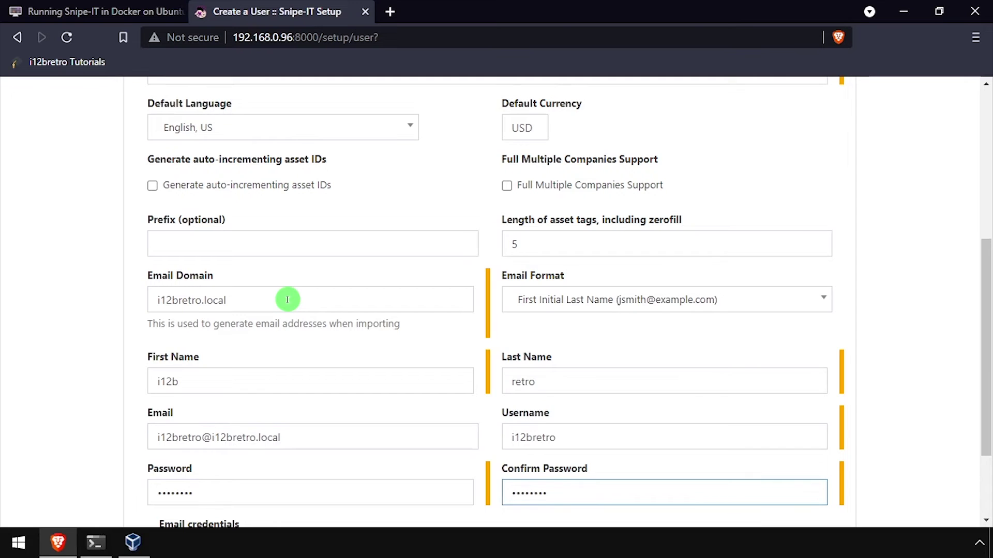
{"action": "scroll", "coordinate": [288, 301], "scroll_direction": "down", "scroll_amount": 3}
{"action": "left_click", "coordinate": [796, 490]}
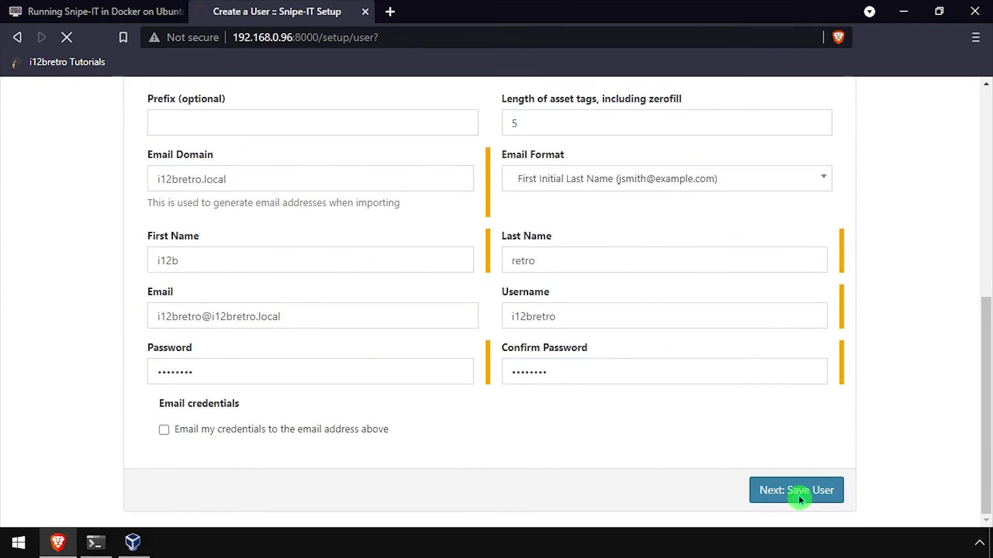